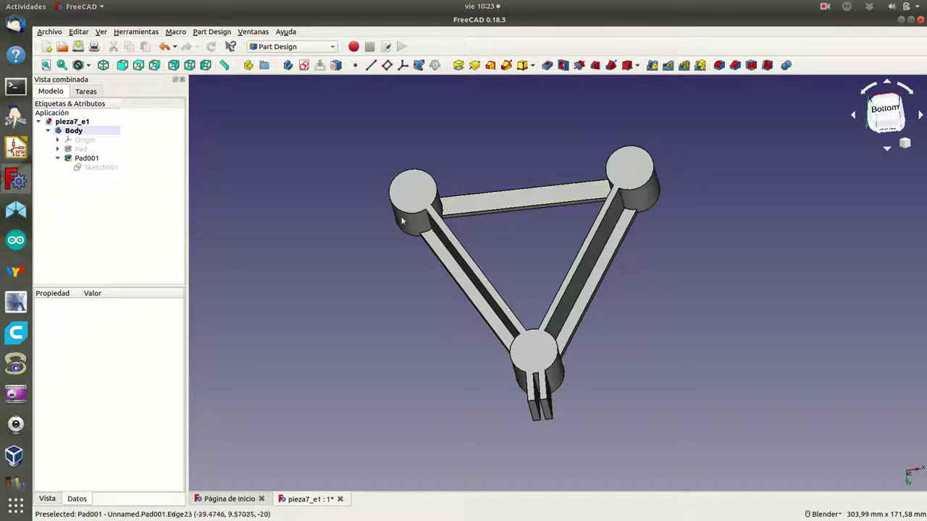
Rename the sketch inside the first Pad feature to 'contorno_base'
click(58, 149)
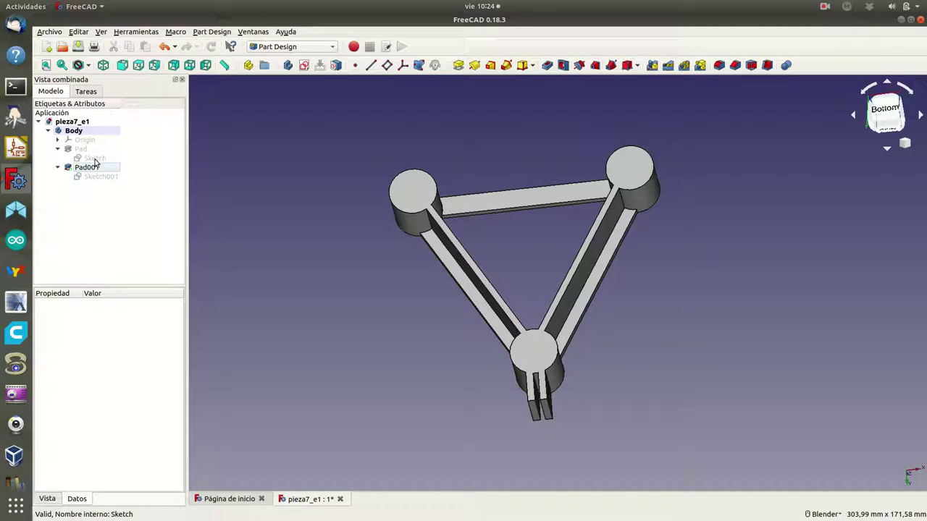
click(95, 158)
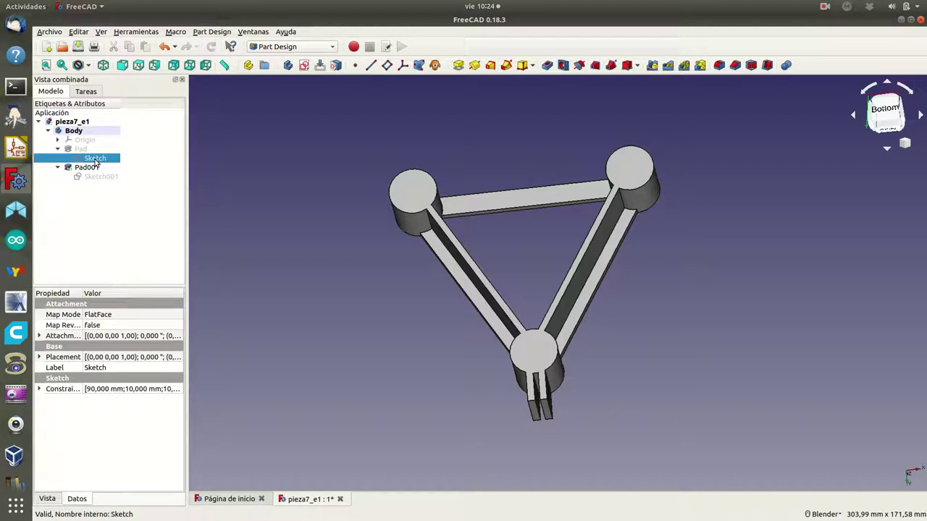
right_click(95, 162)
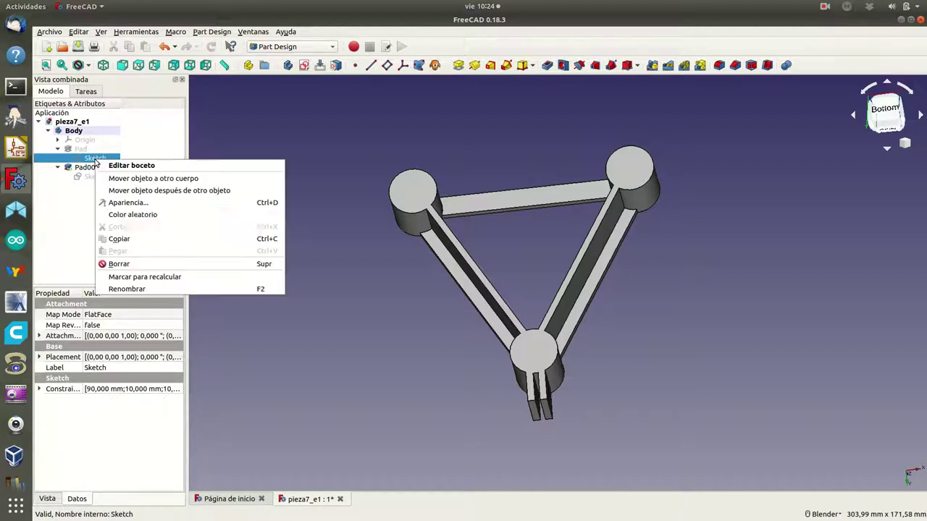
click(128, 289)
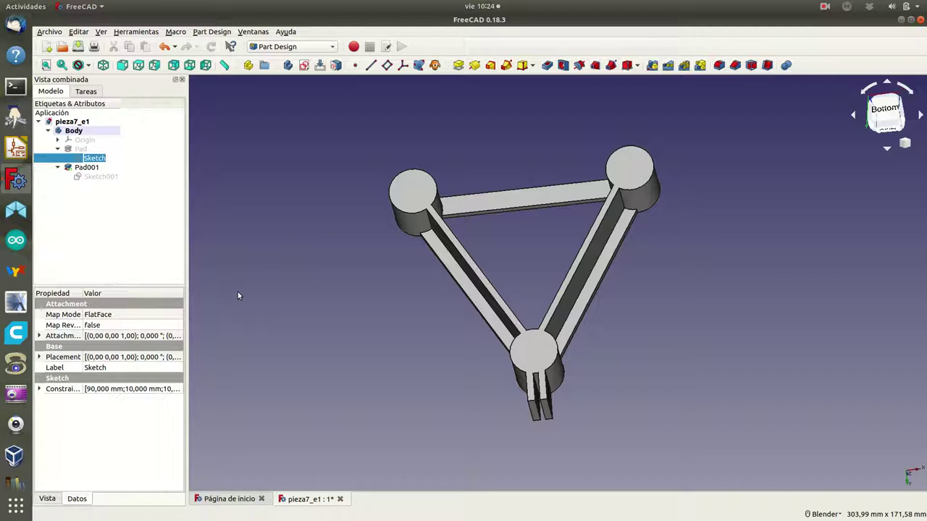
text(cont)
text(orno_base)
click(78, 150)
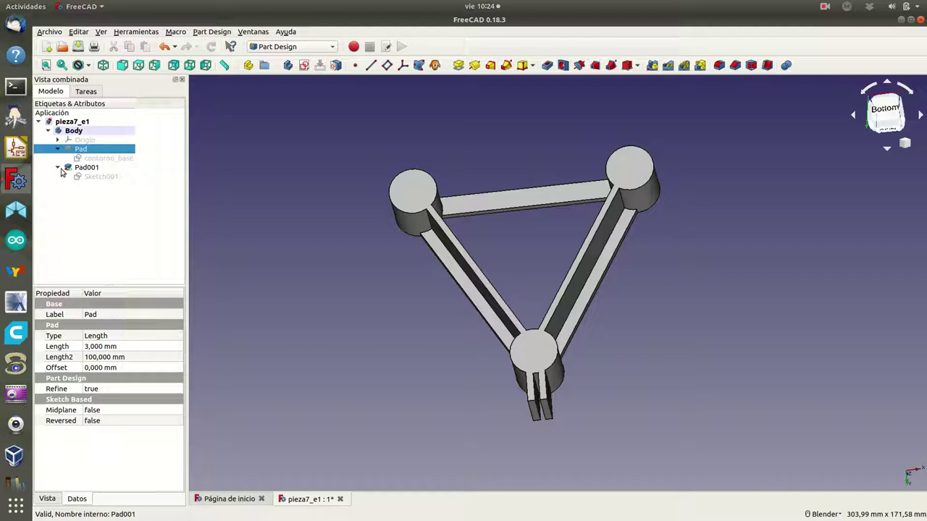
Rename Sketch001 under Pad001 to 'contorno_cilindros'
click(93, 180)
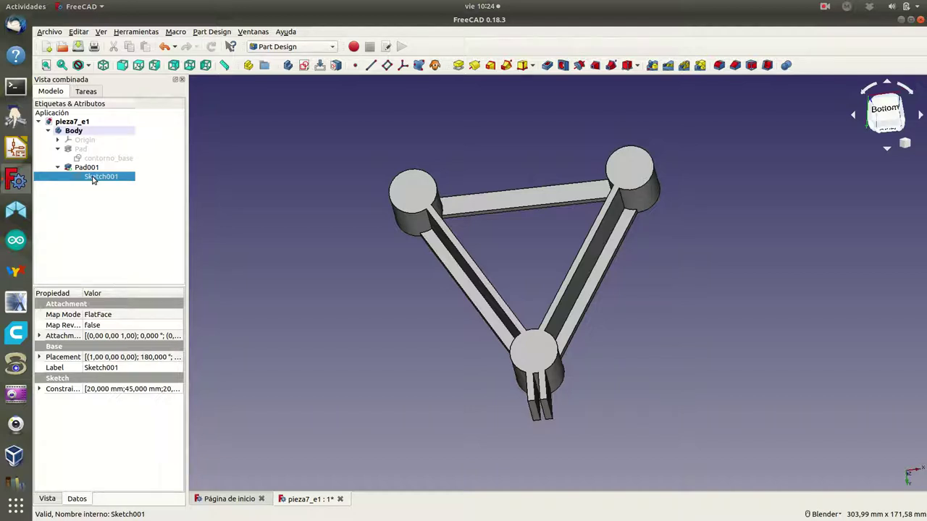
right_click(93, 181)
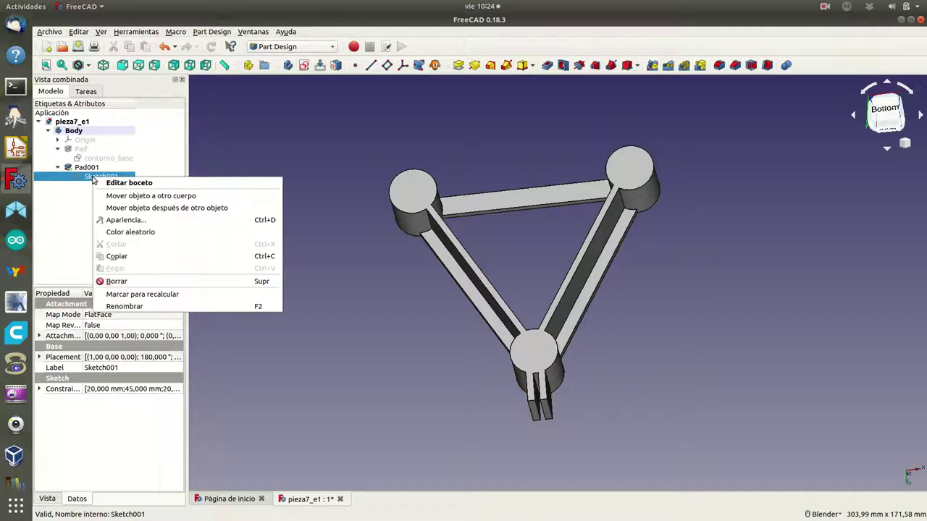
click(136, 307)
text(contorno_ci)
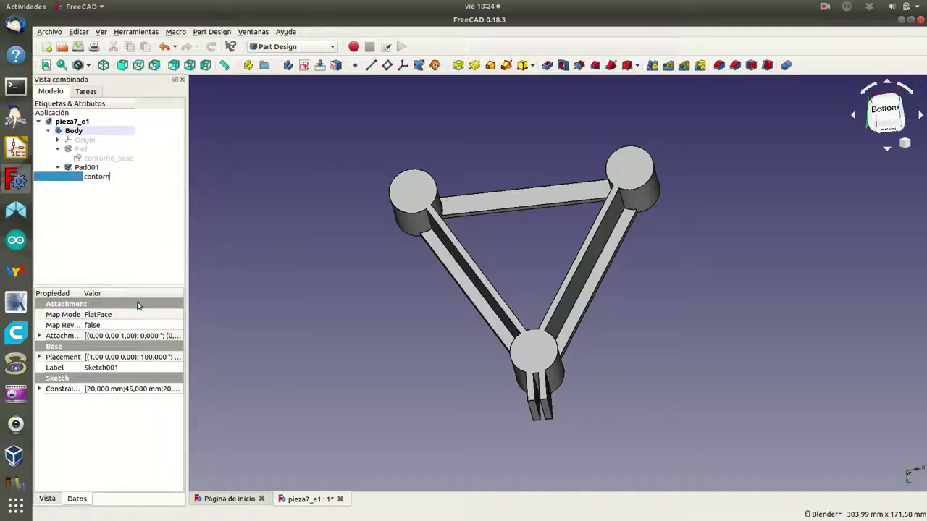
text(lindros)
key(Return)
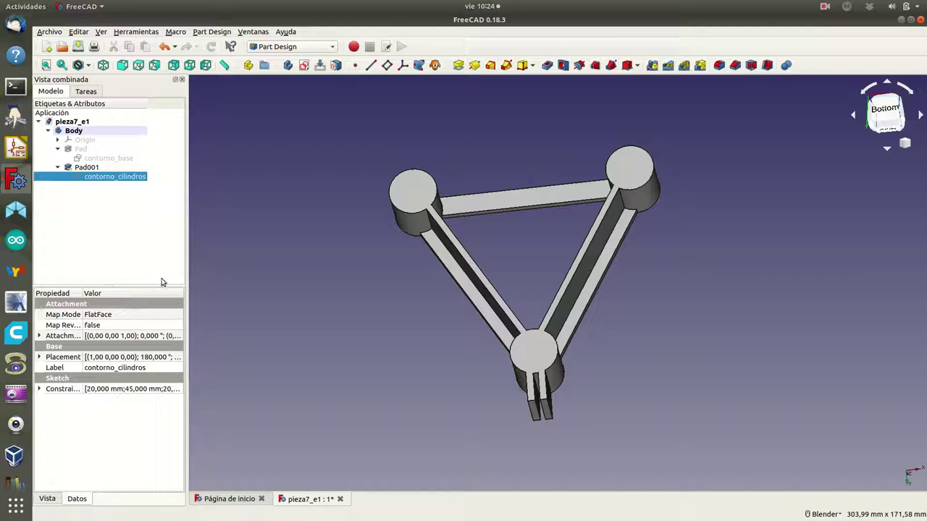
click(84, 150)
Rename the first Pad feature to 'extrusion3mm'
right_click(84, 150)
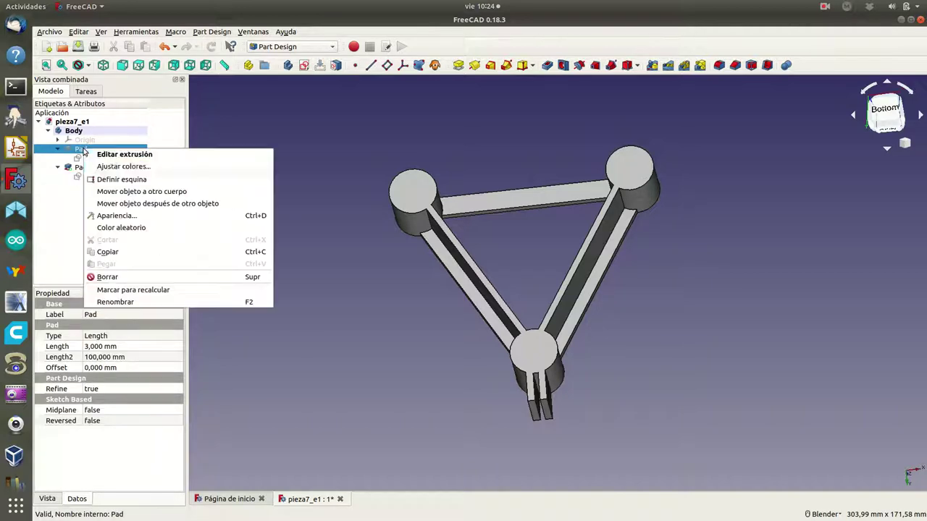
click(112, 302)
text(extr)
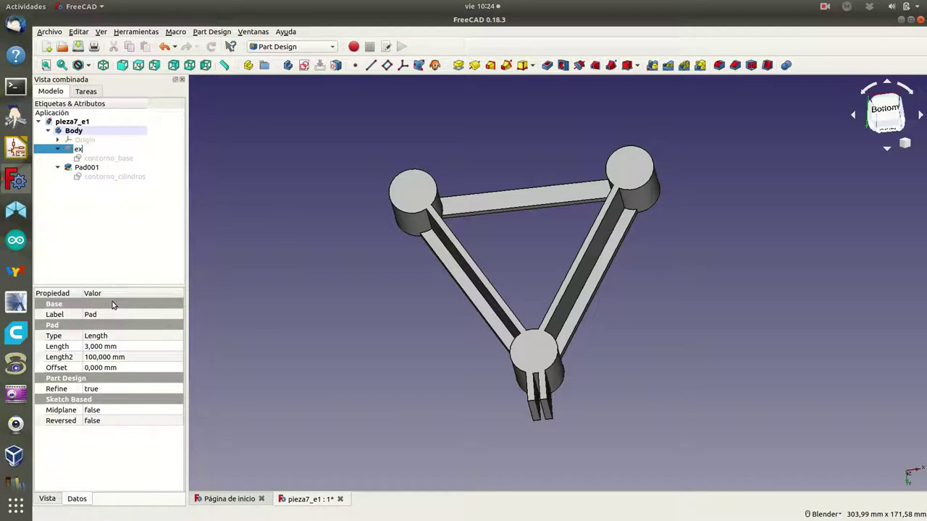
text(usion3)
key(Return)
Rename Pad001 to 'con_cilindros' and clear the selection
click(78, 171)
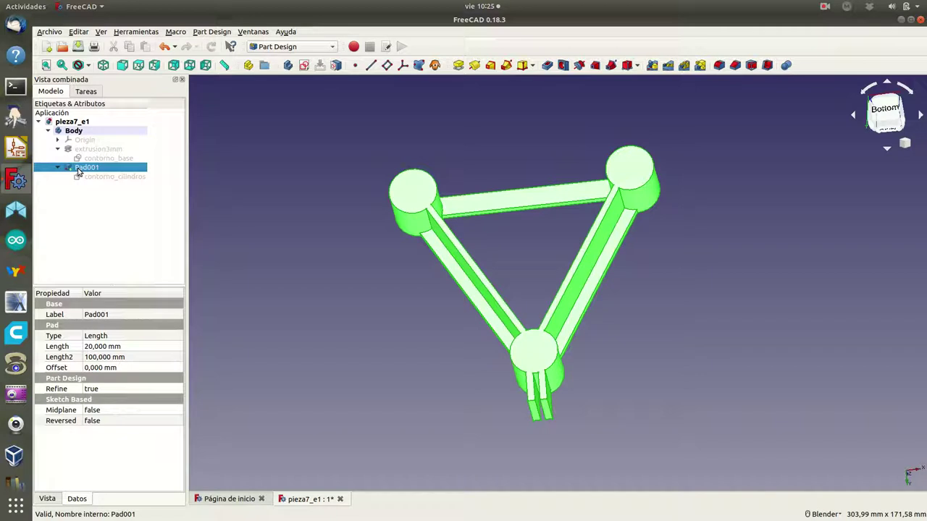
right_click(78, 171)
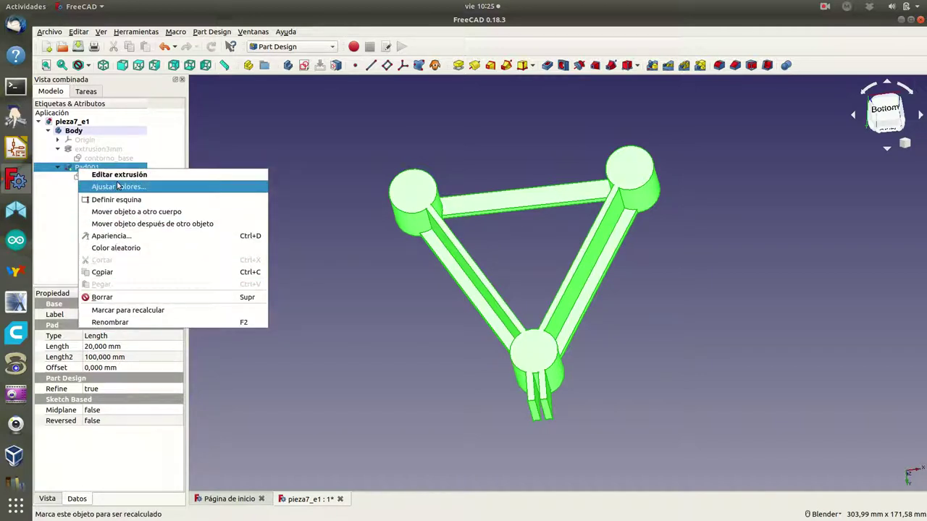
click(116, 322)
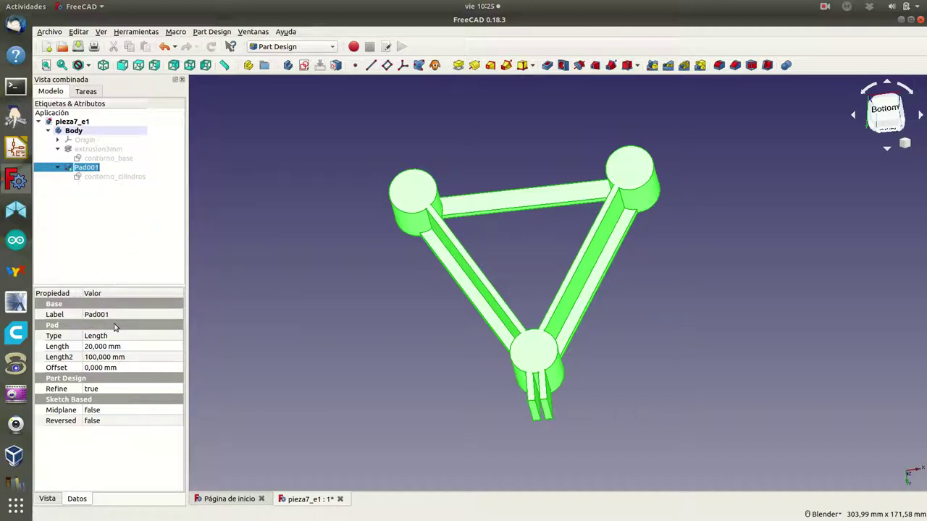
text(con )
text(cilindro)
key(BackSpace)
key(BackSpace)
key(BackSpace)
key(BackSpace)
key(BackSpace)
key(BackSpace)
key(BackSpace)
key(BackSpace)
text(indros)
key(Return)
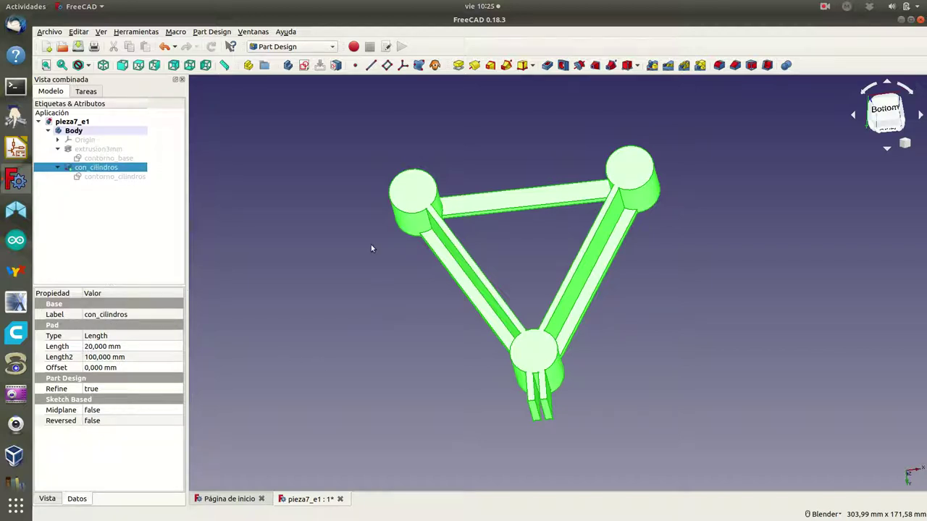
click(371, 248)
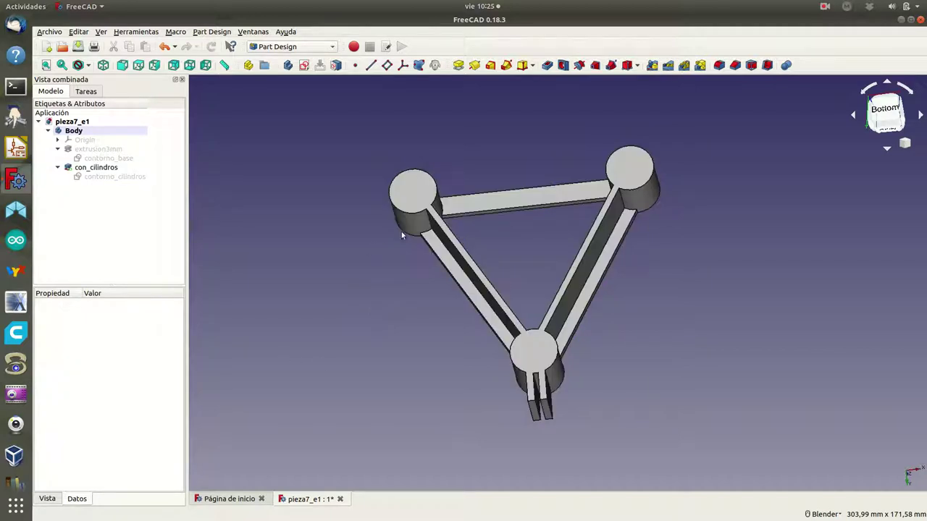
Create a new sketch on the top bar's face and zoom in on the bar
click(524, 203)
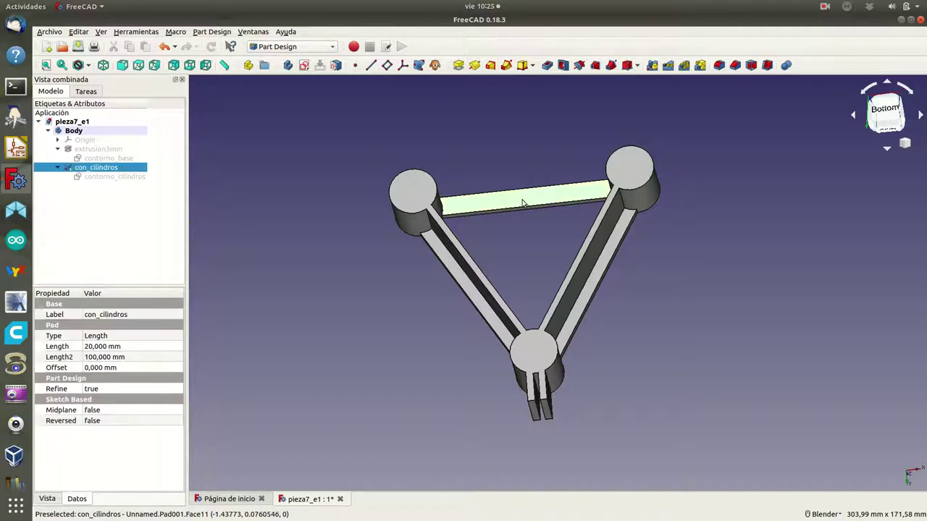
click(86, 95)
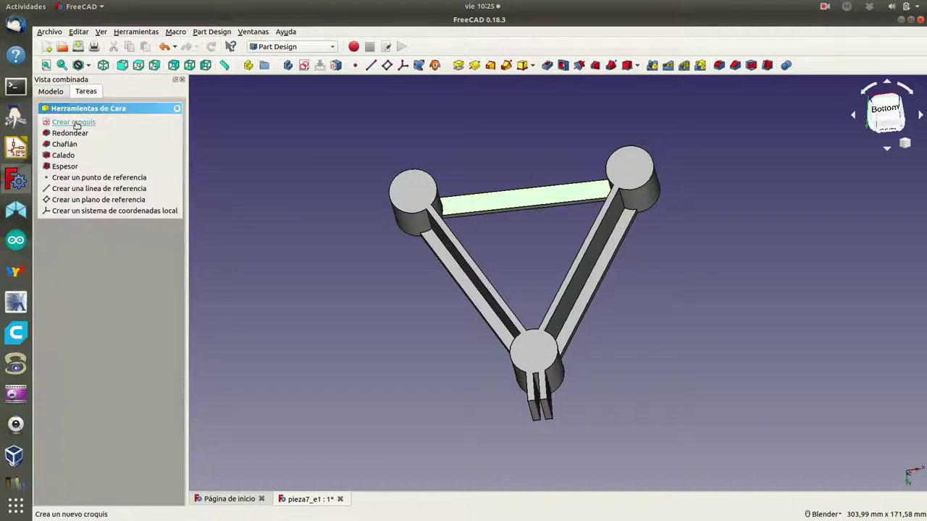
click(76, 121)
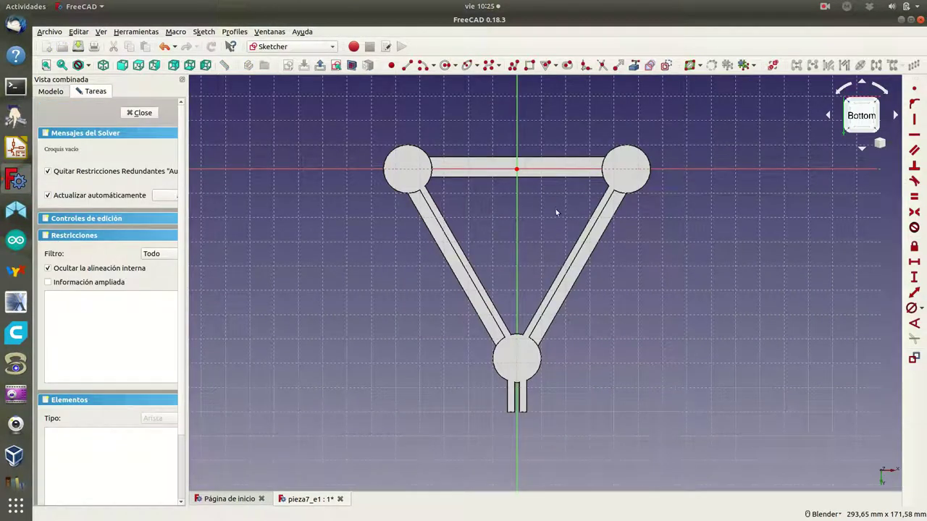
scroll(533, 188, up, 2)
scroll(534, 188, up, 2)
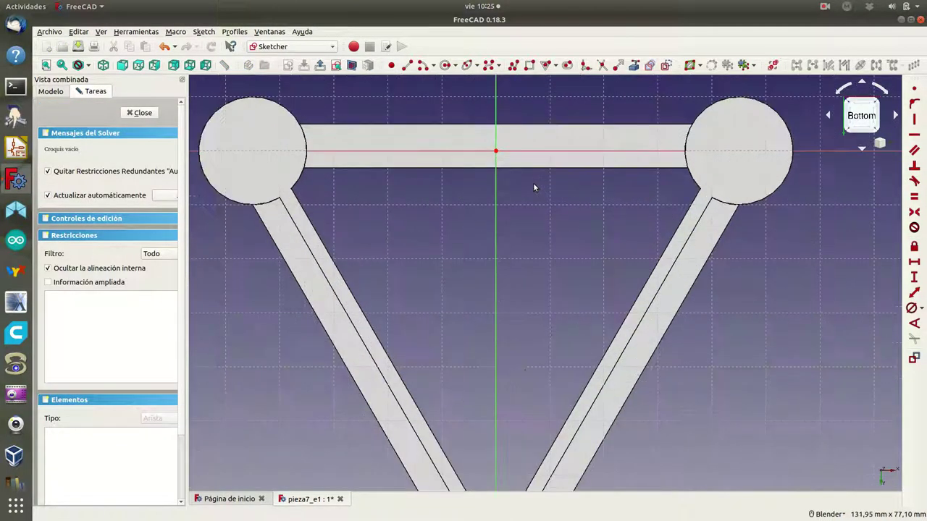
scroll(534, 187, up, 1)
shift+middle_drag(533, 188, 548, 310)
scroll(549, 310, up, 2)
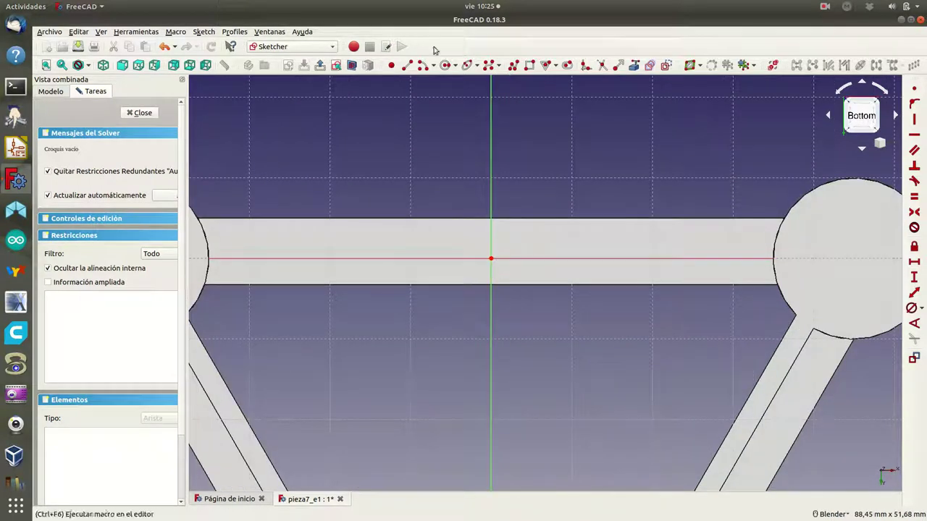
click(87, 65)
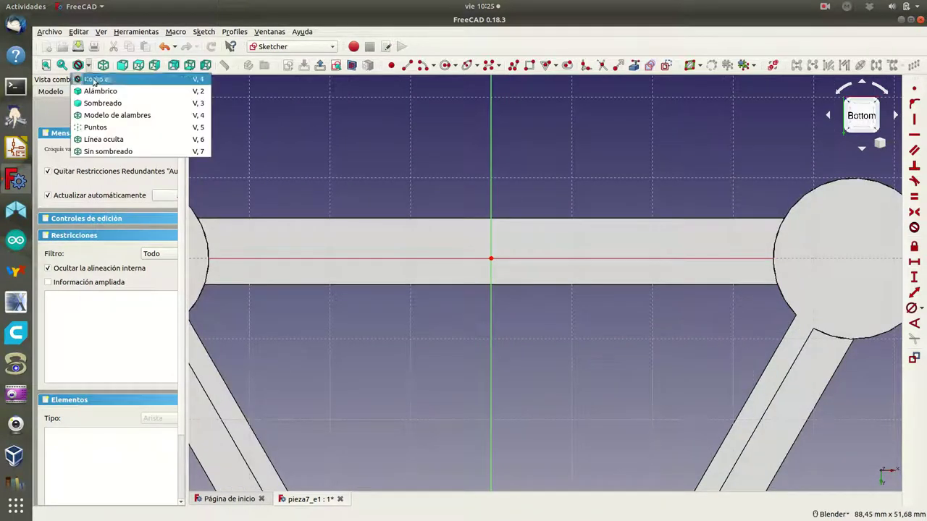
Switch to wireframe and draw a 16 mm diameter circle centred on the sketch origin
click(107, 116)
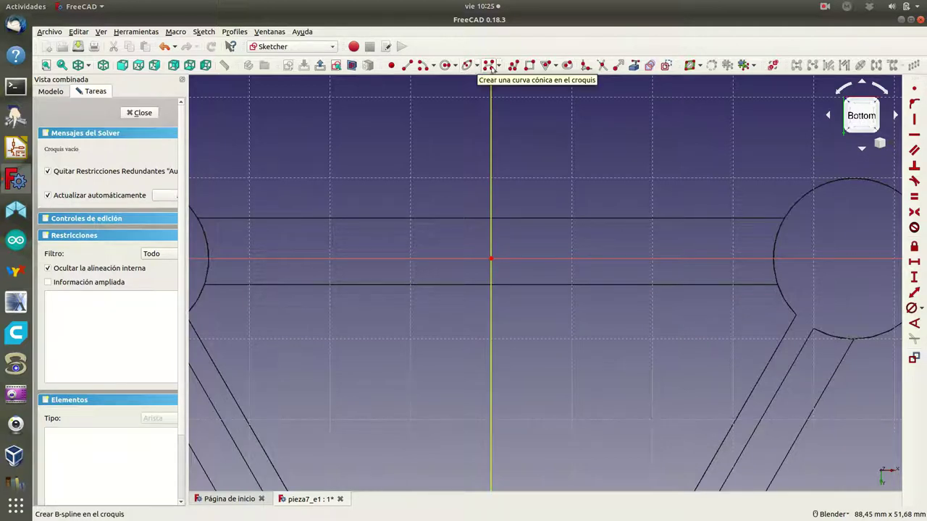
click(446, 65)
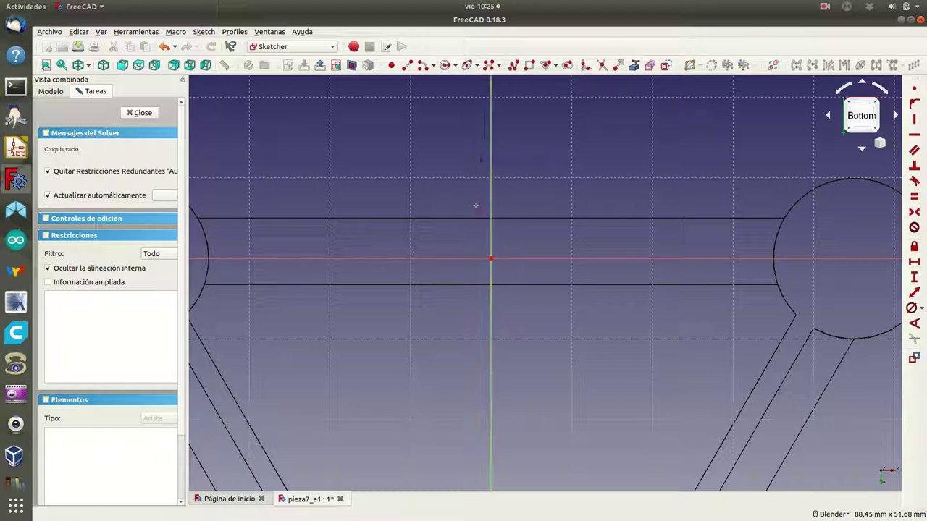
click(491, 258)
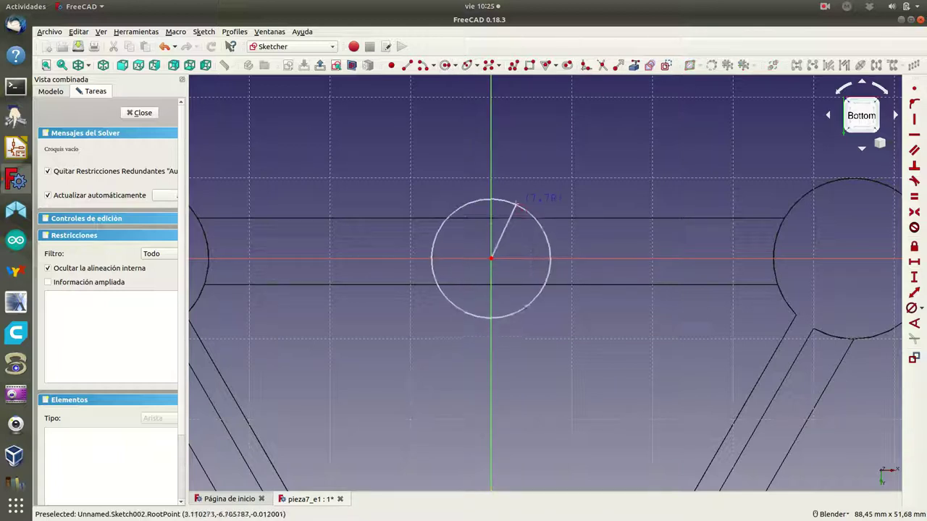
click(521, 206)
right_click(518, 205)
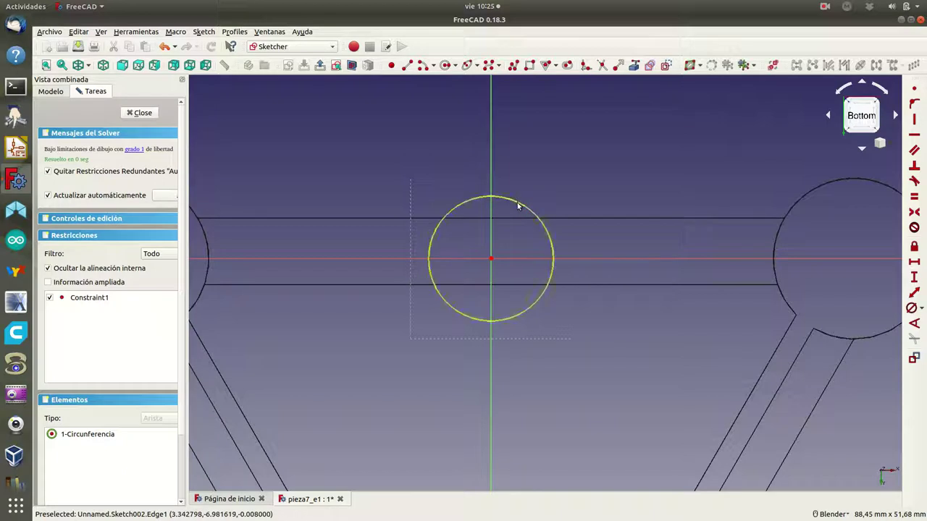
click(517, 205)
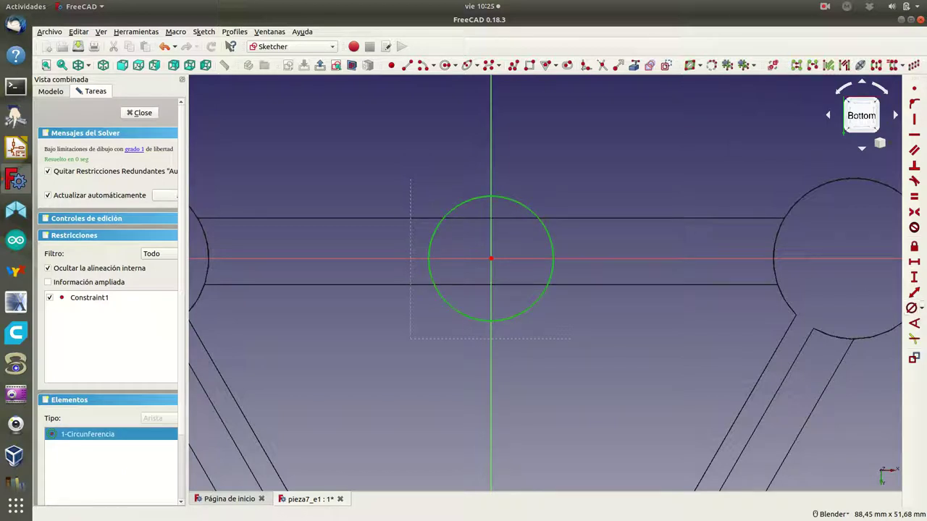
click(911, 308)
text(16)
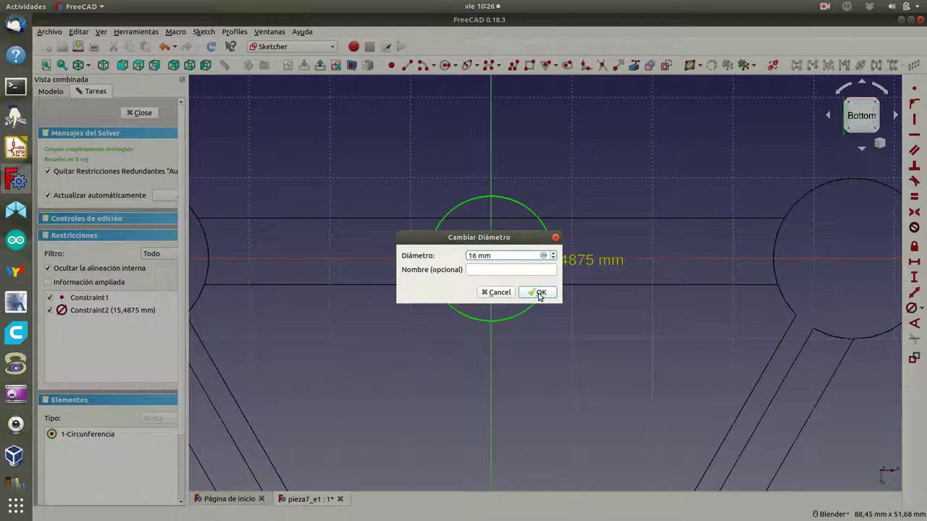
click(538, 292)
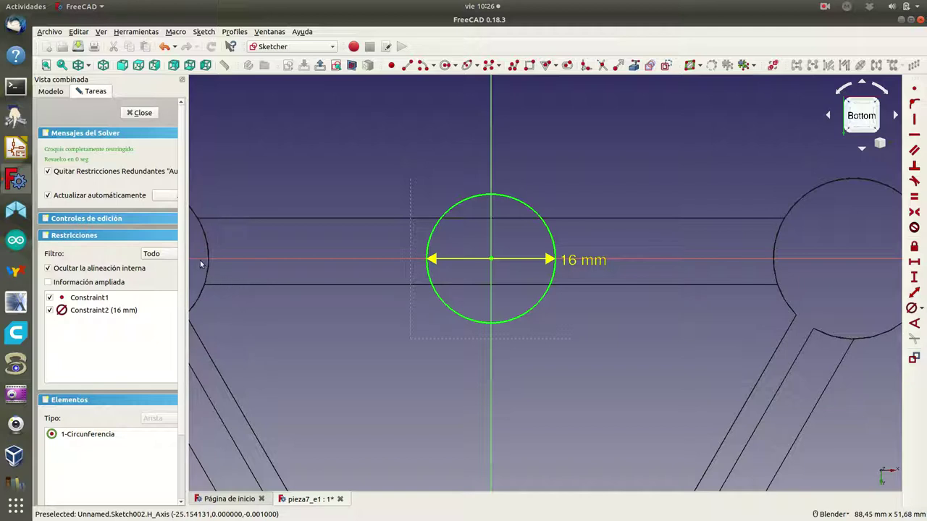
click(407, 66)
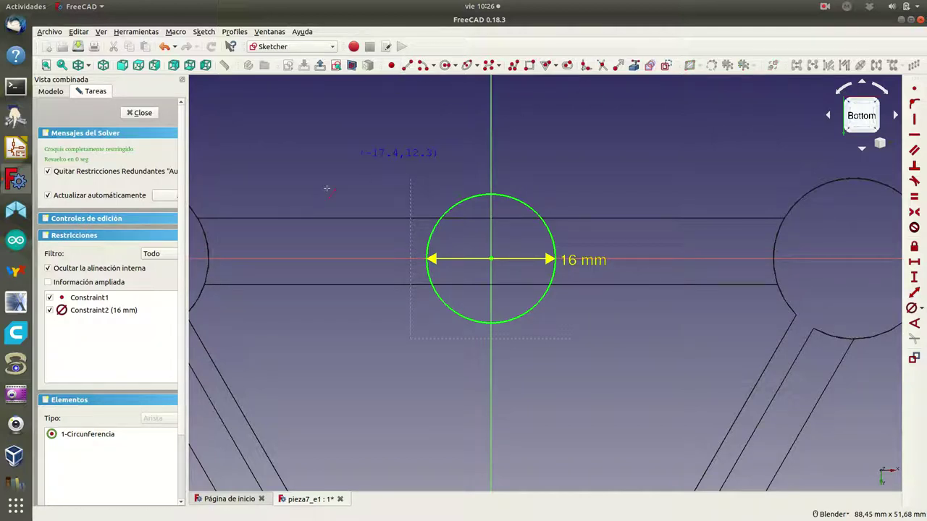
Draw a horizontal line across the circle from the left cylinder to the right cylinder
click(207, 259)
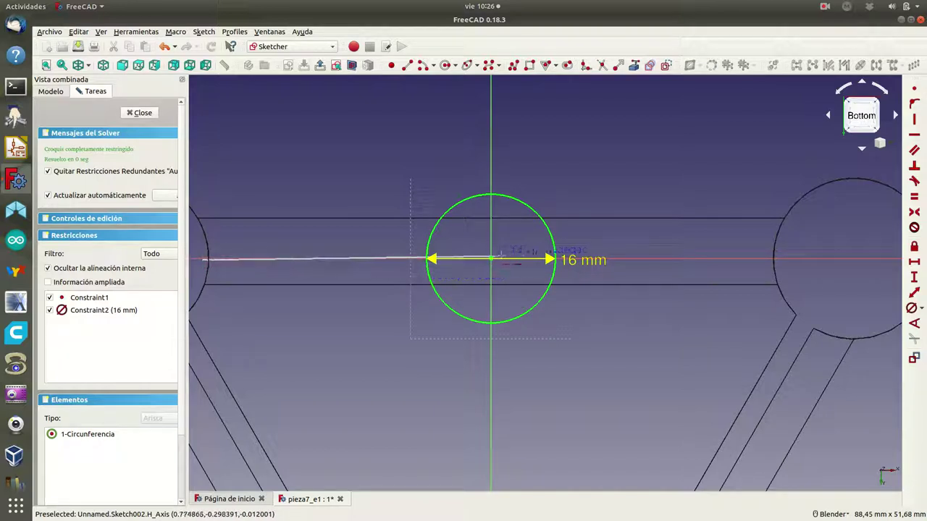
click(824, 258)
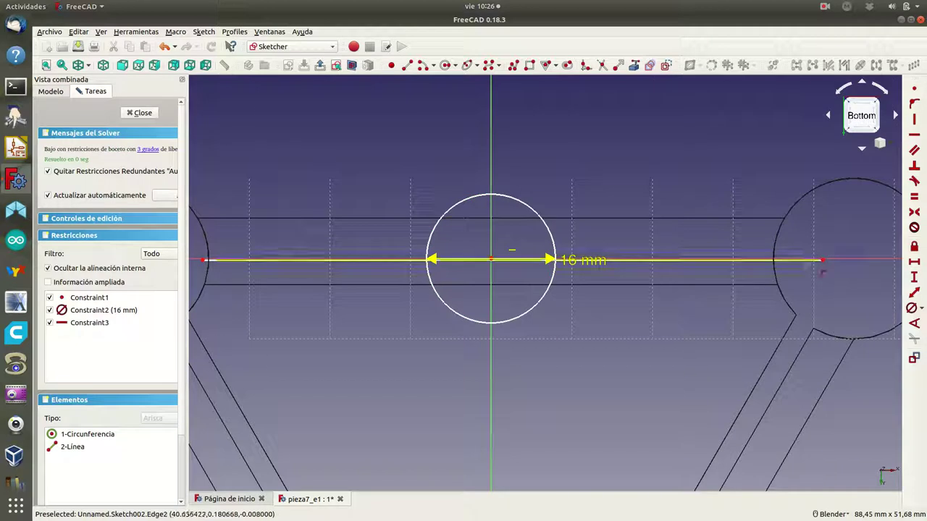
right_click(321, 216)
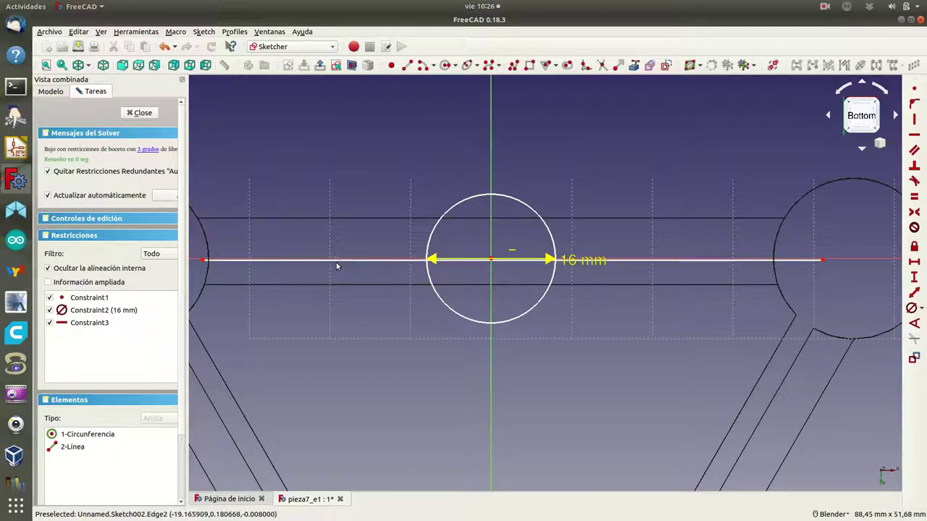
Pin the line's left end to the horizontal axis, undoing the redundant right-end constraint
click(198, 260)
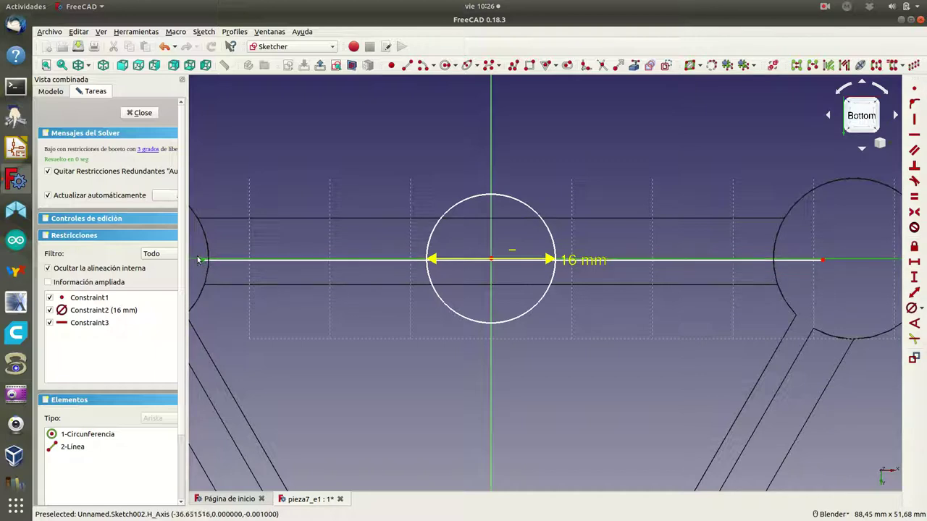
click(914, 104)
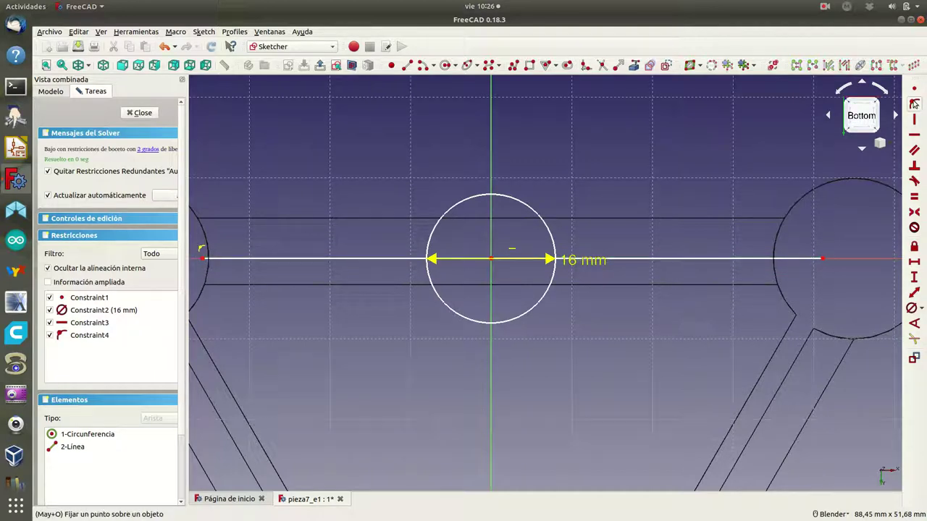
click(841, 260)
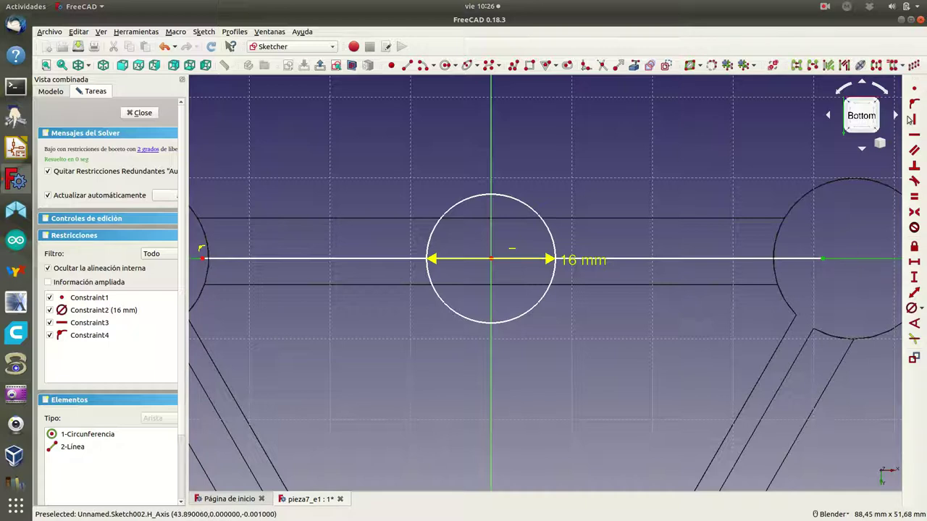
click(914, 104)
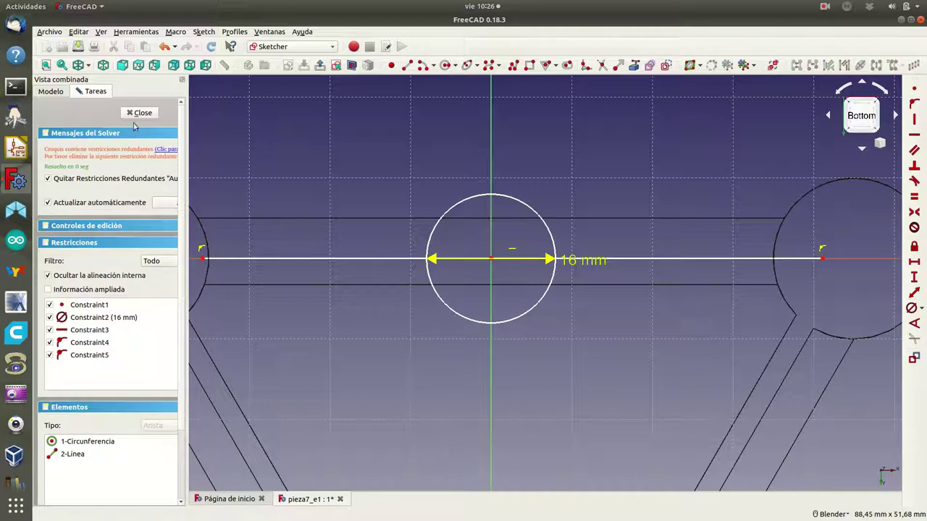
click(77, 32)
click(86, 41)
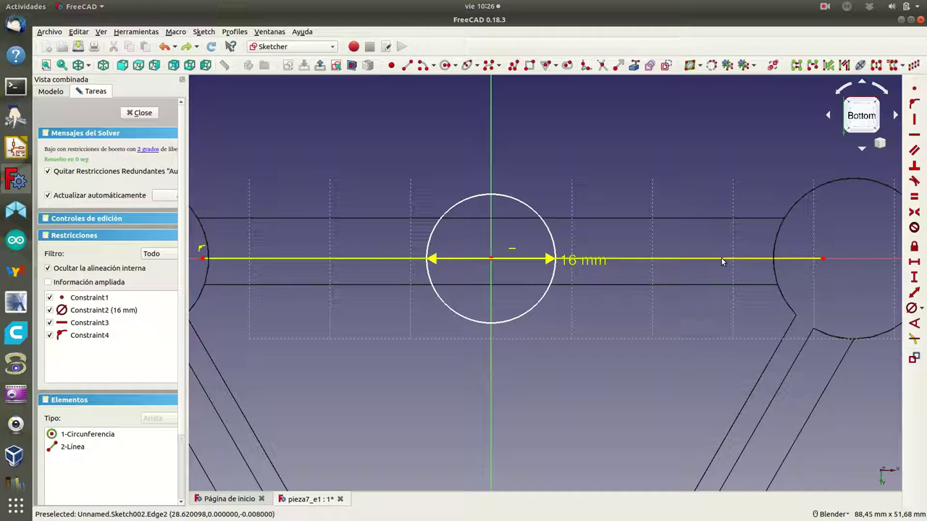
Constrain the horizontal line to 72 mm long and centre it on the circle
click(722, 260)
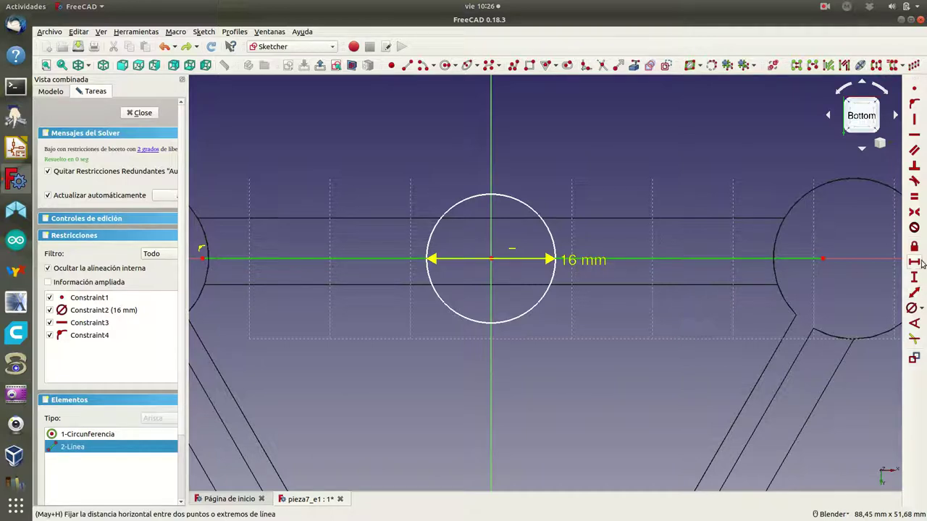
click(914, 262)
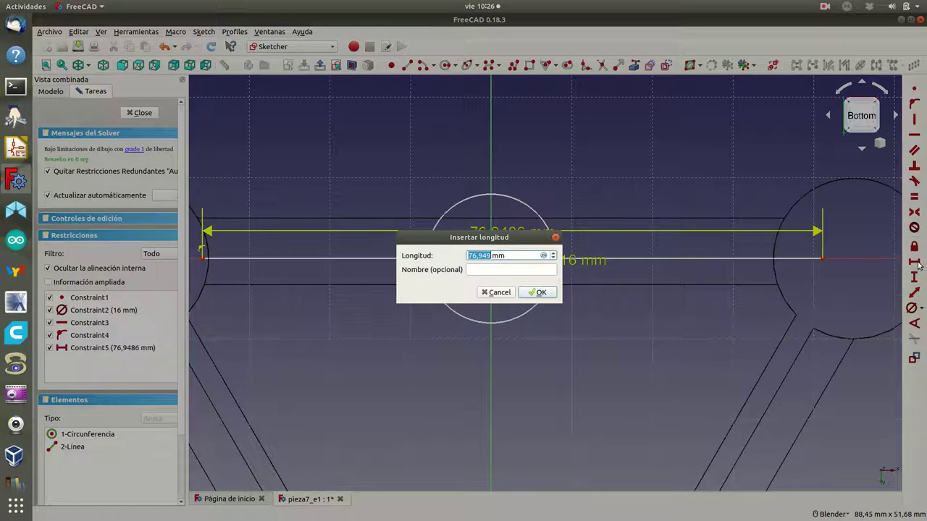
text(75)
click(541, 294)
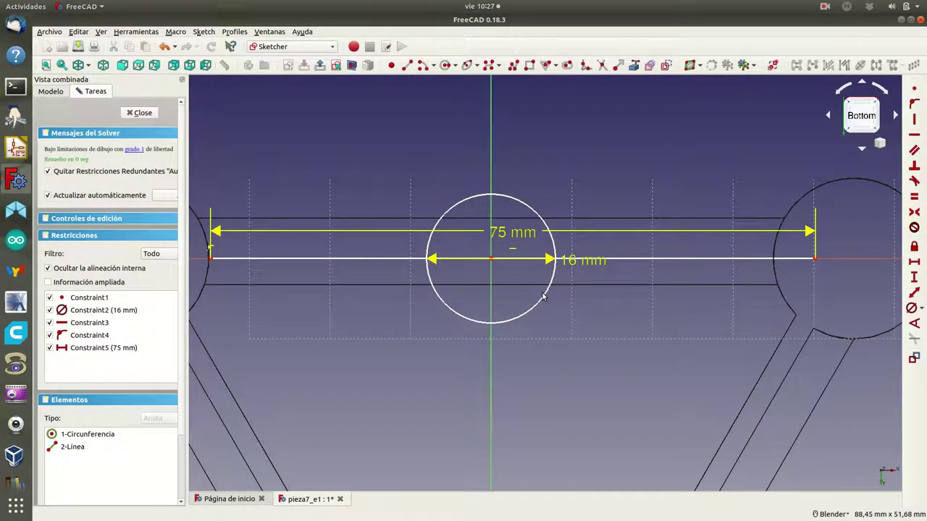
drag(635, 256, 624, 259)
drag(624, 260, 627, 258)
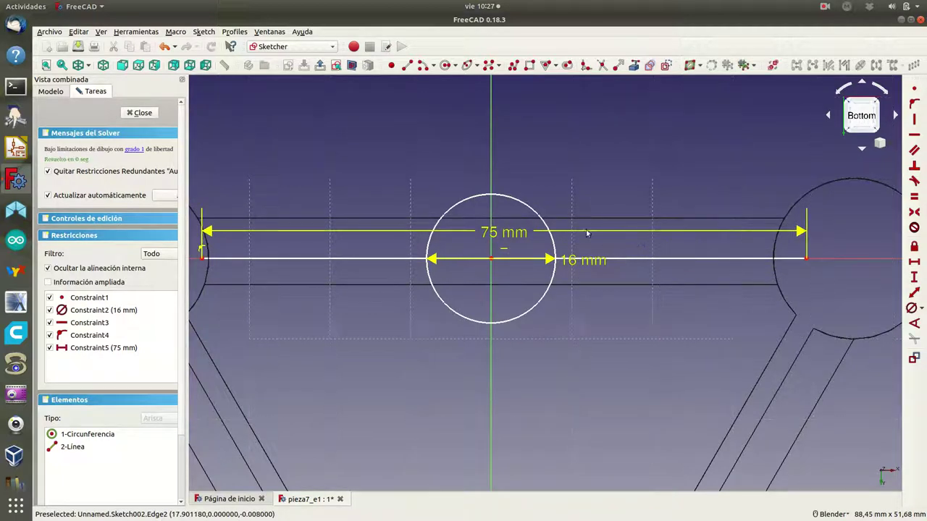
double_click(496, 233)
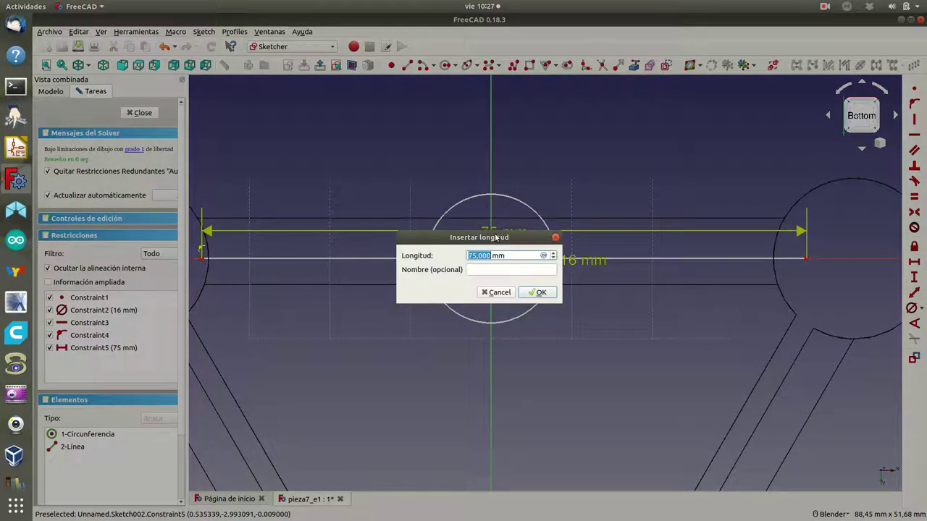
text(72)
click(539, 293)
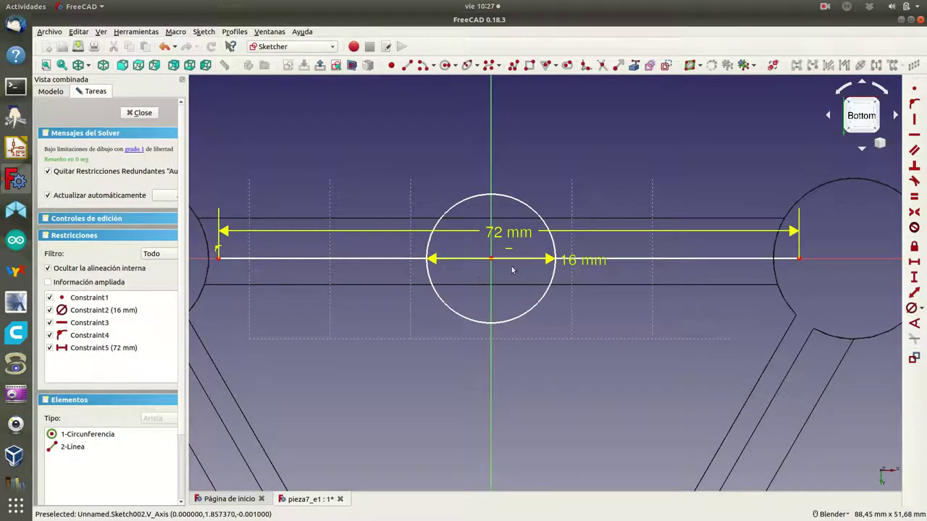
drag(640, 259, 622, 262)
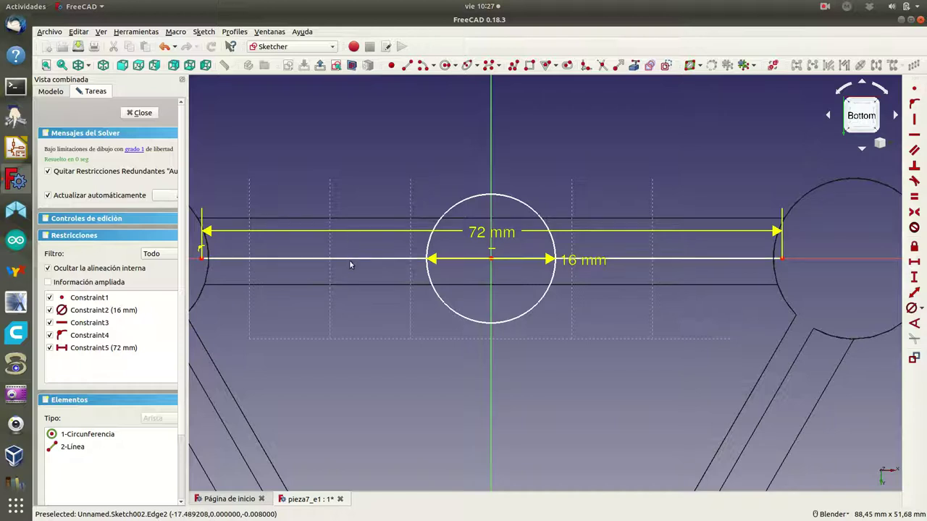
Draw a second horizontal line just below the first, spanning between the end cylinders
click(407, 66)
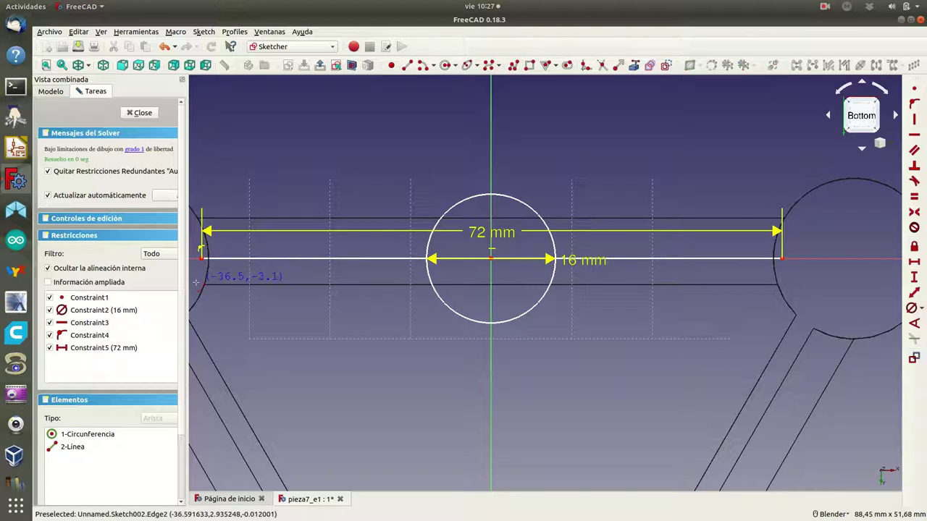
click(197, 283)
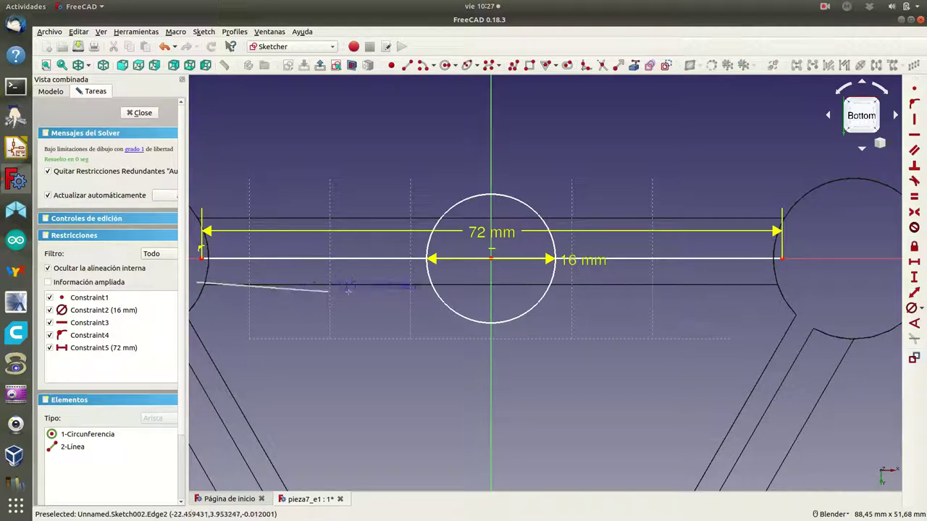
click(788, 283)
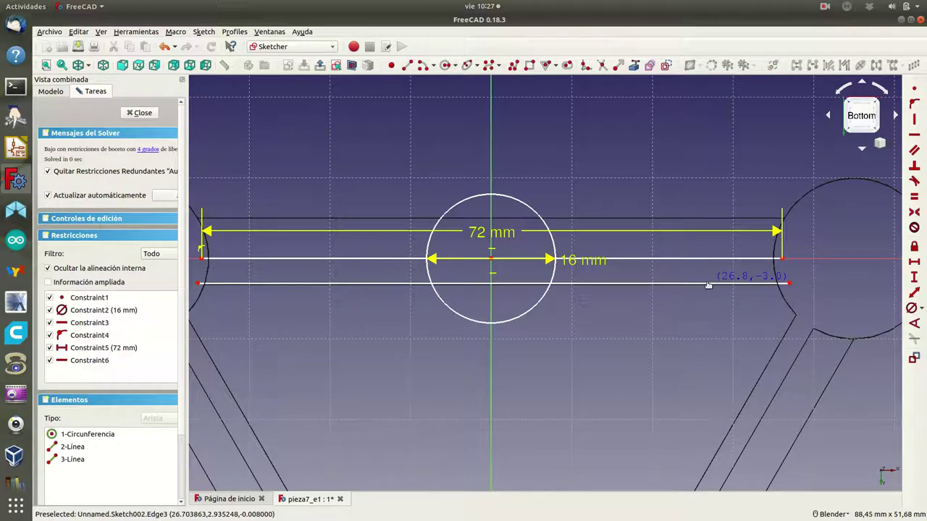
right_click(709, 285)
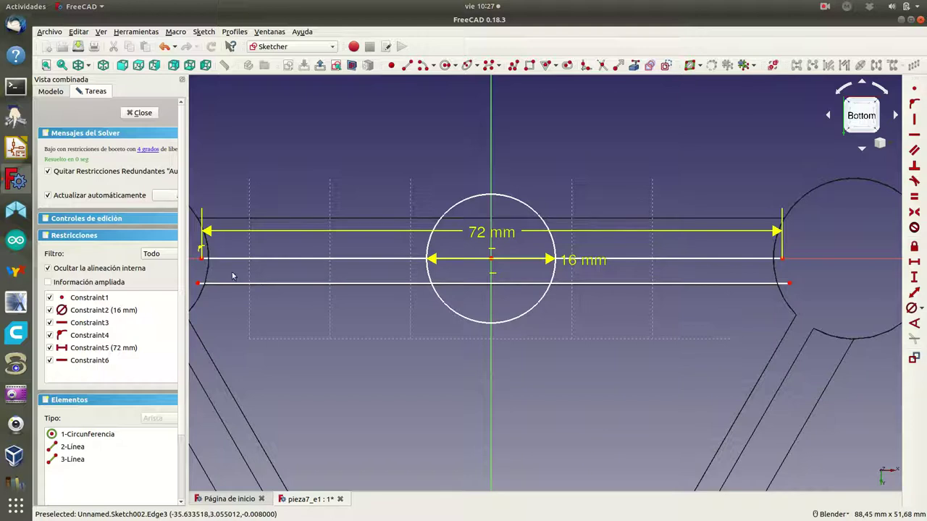
drag(270, 284, 268, 285)
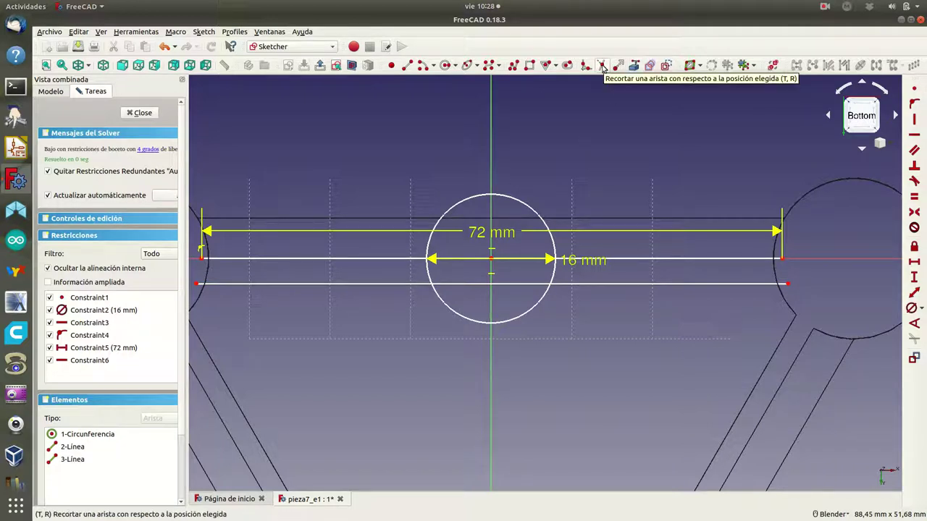
Trim away the circle's sides between the lines and both lines' segments inside the circle
click(602, 67)
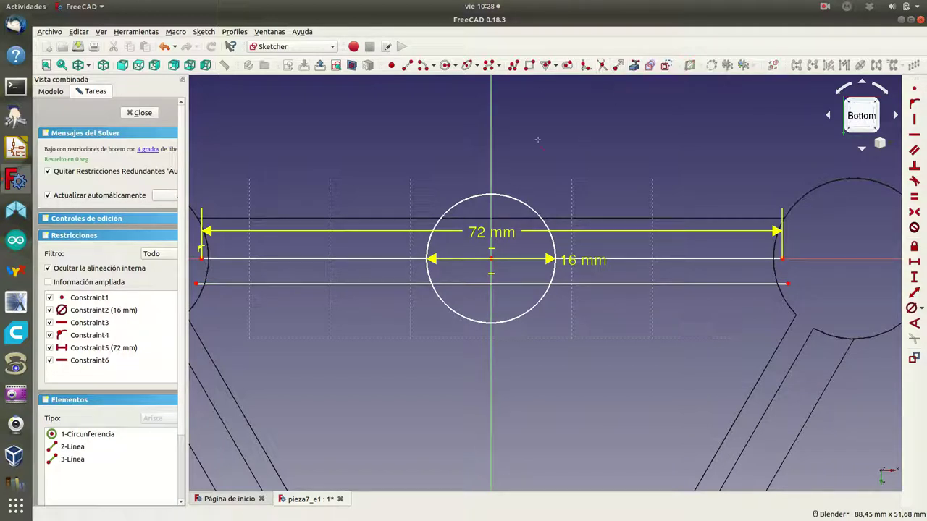
click(428, 272)
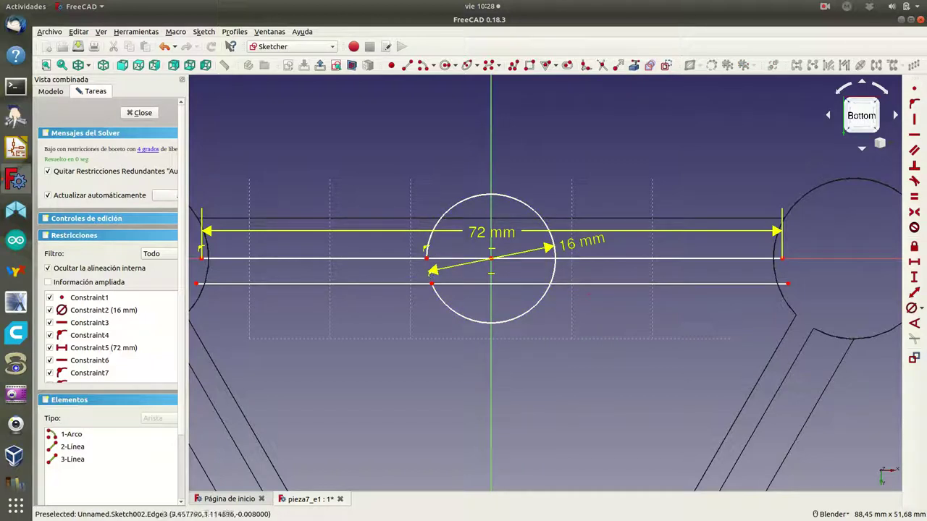
click(556, 273)
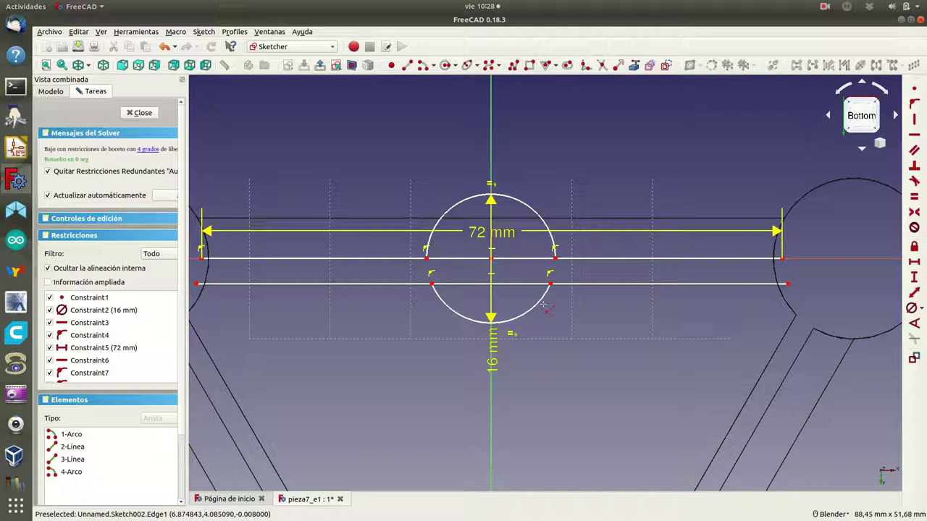
click(472, 259)
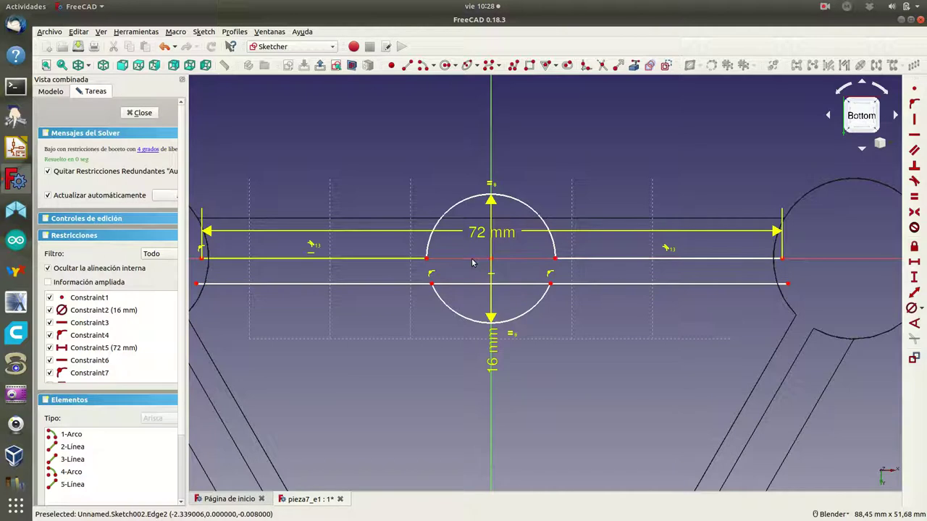
click(480, 284)
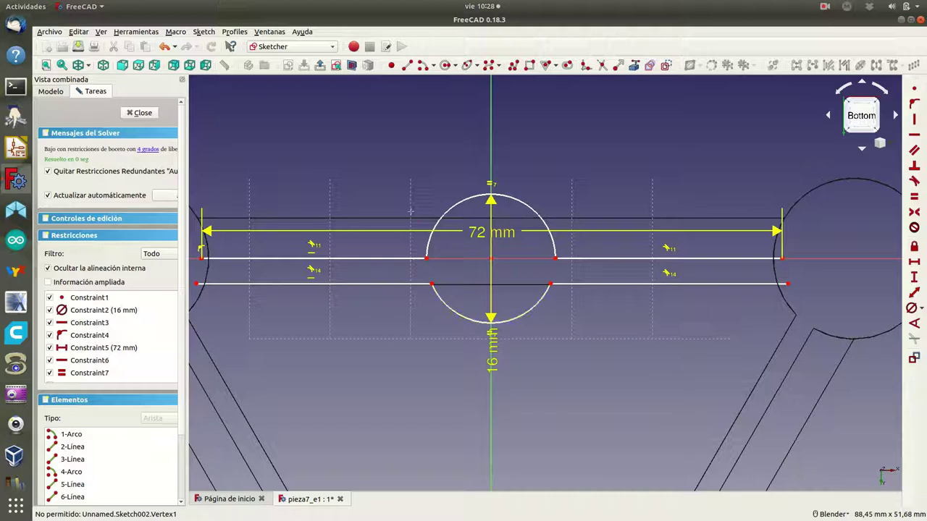
Close the sketch, try a 7 mm pad, then dismiss the error and cancel it
click(138, 113)
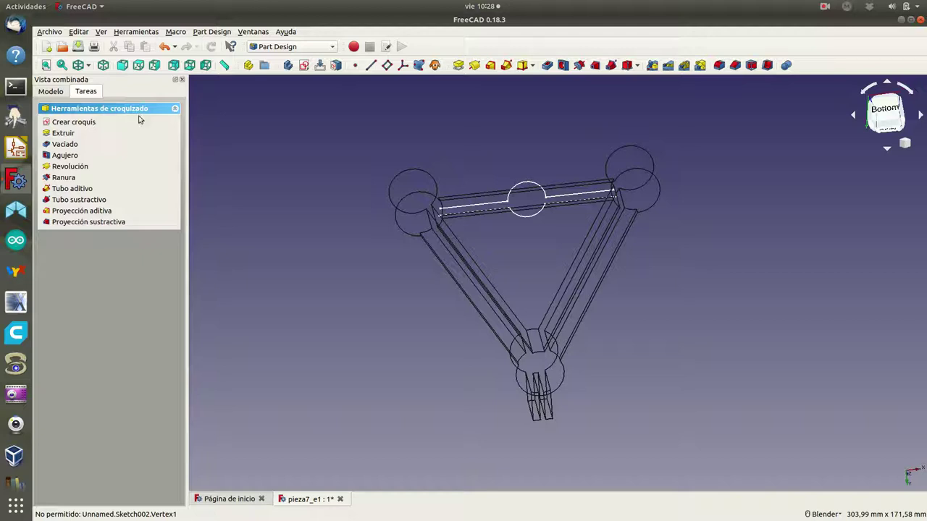
click(56, 134)
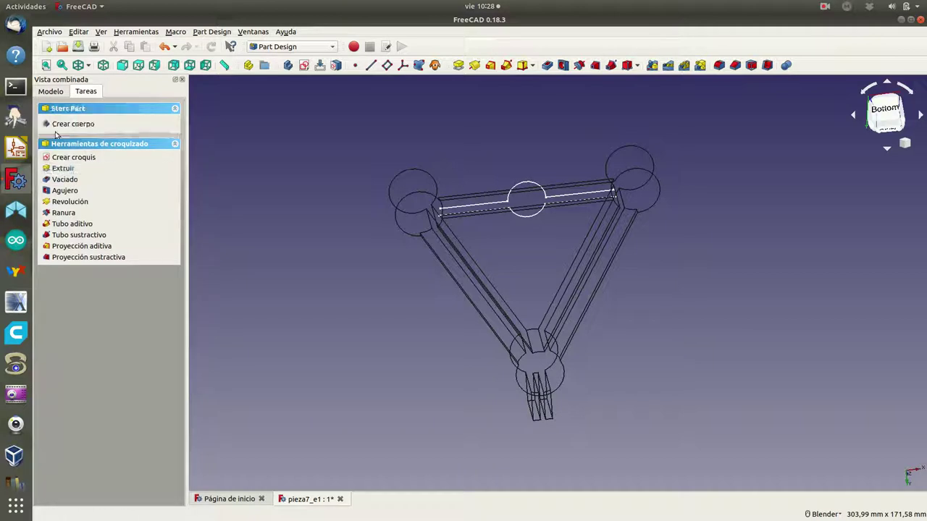
text(7)
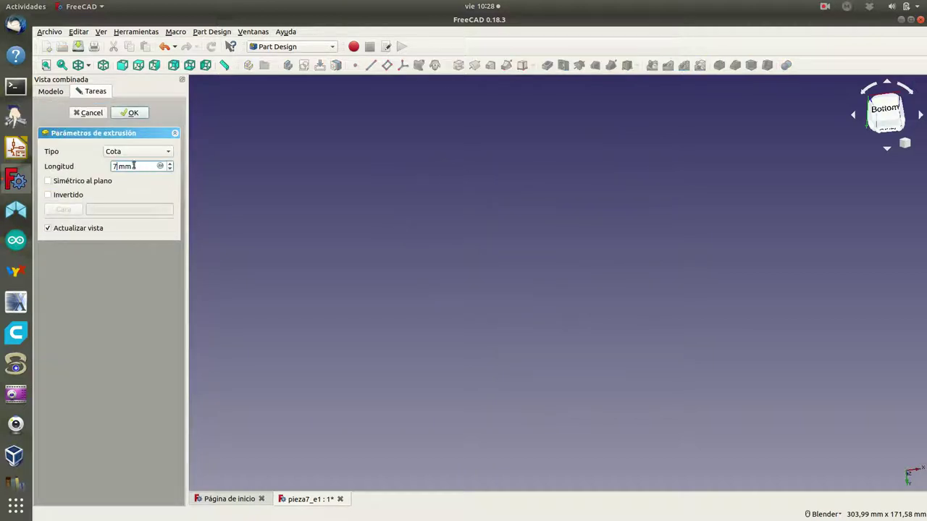
click(133, 114)
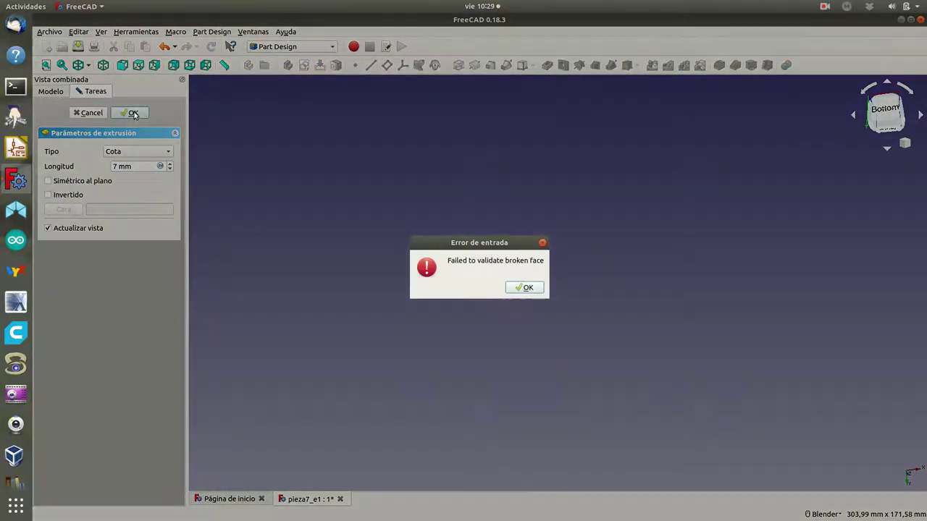
click(523, 289)
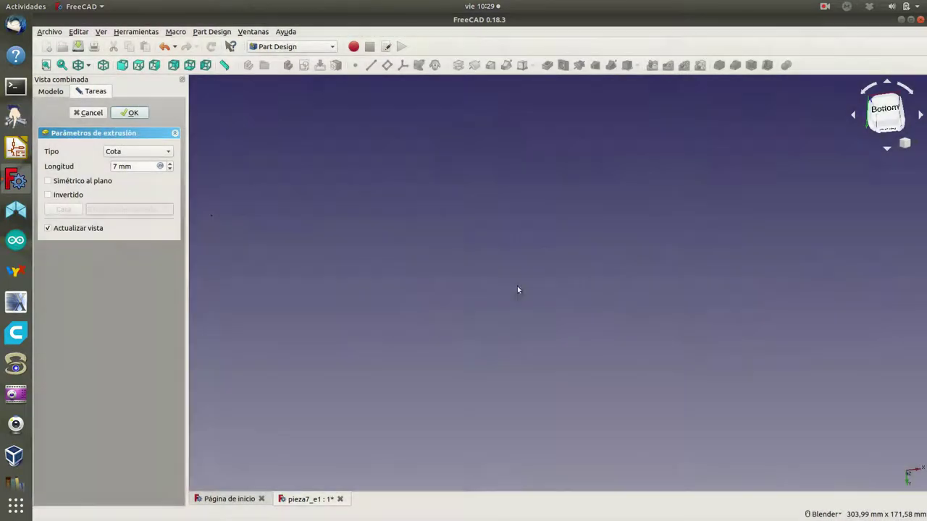
click(87, 113)
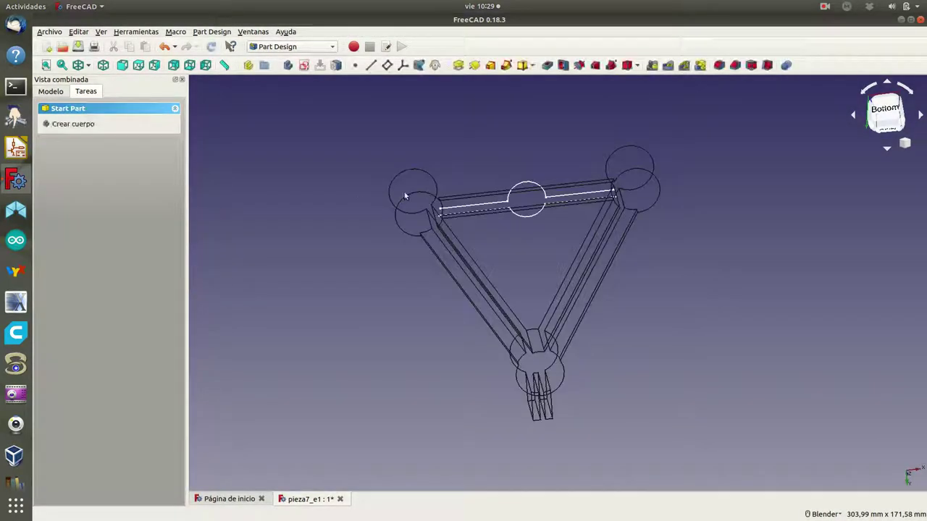
Zoom in on the slot and use Crear cuerpo to create a body for Sketch002
scroll(499, 221, up, 3)
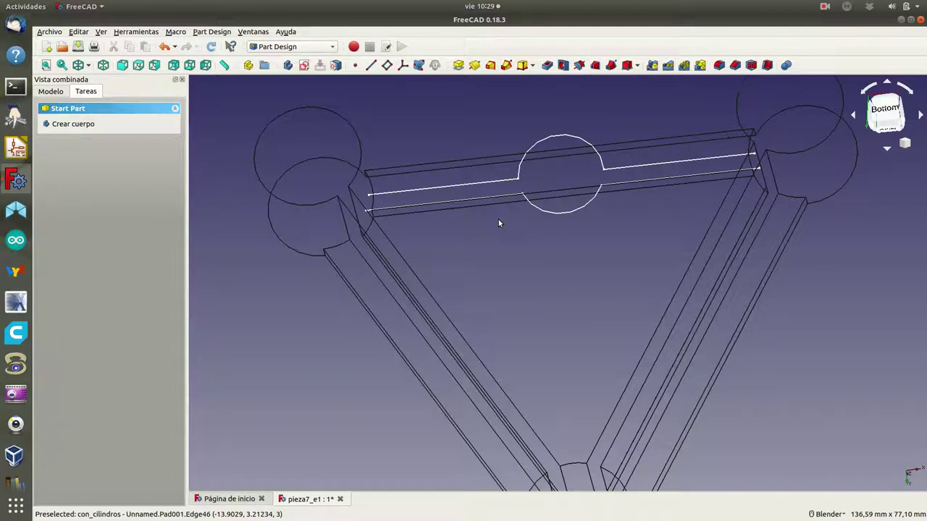
scroll(499, 223, up, 2)
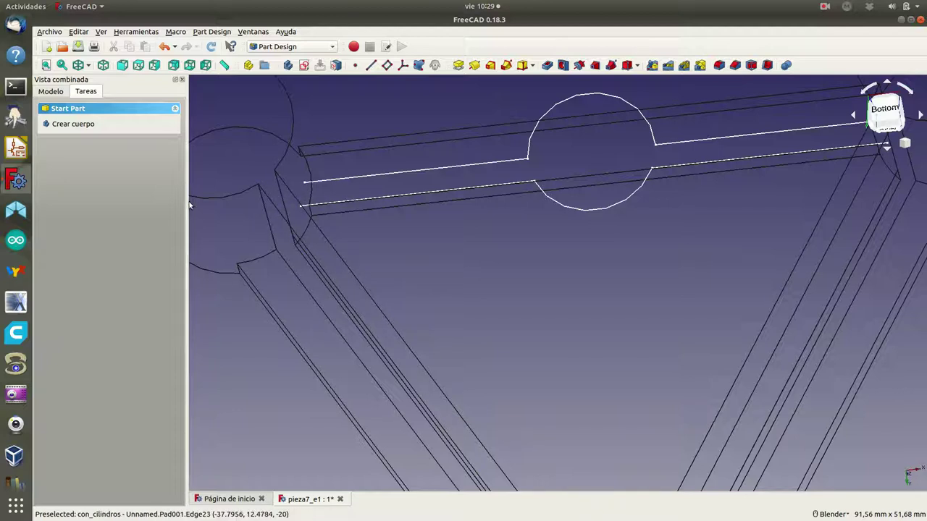
click(68, 128)
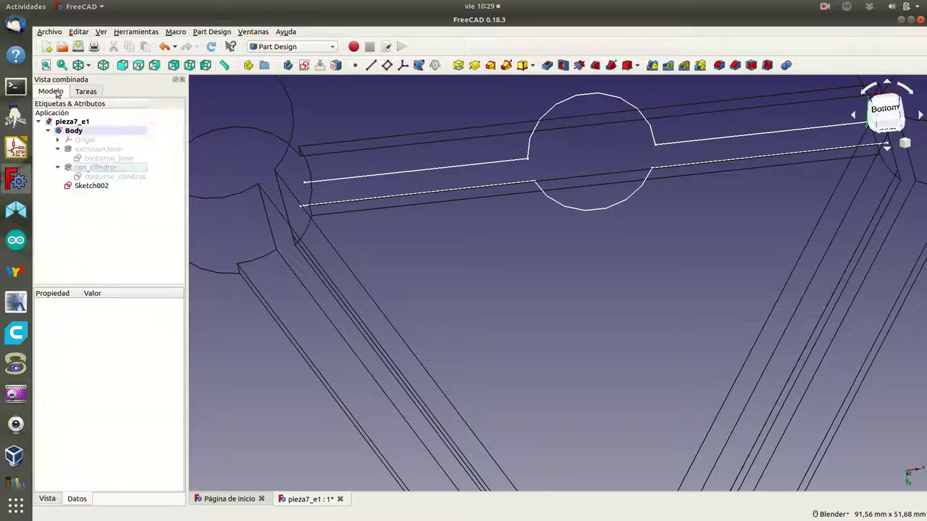
In Sketch002, draw short lines joining the upper and lower edges at both slot ends
double_click(87, 190)
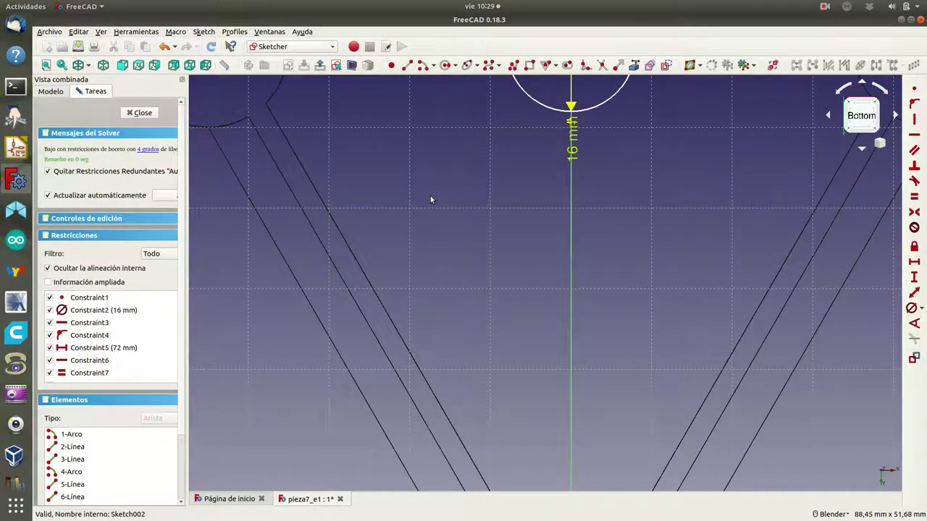
shift+middle_drag(430, 195, 464, 386)
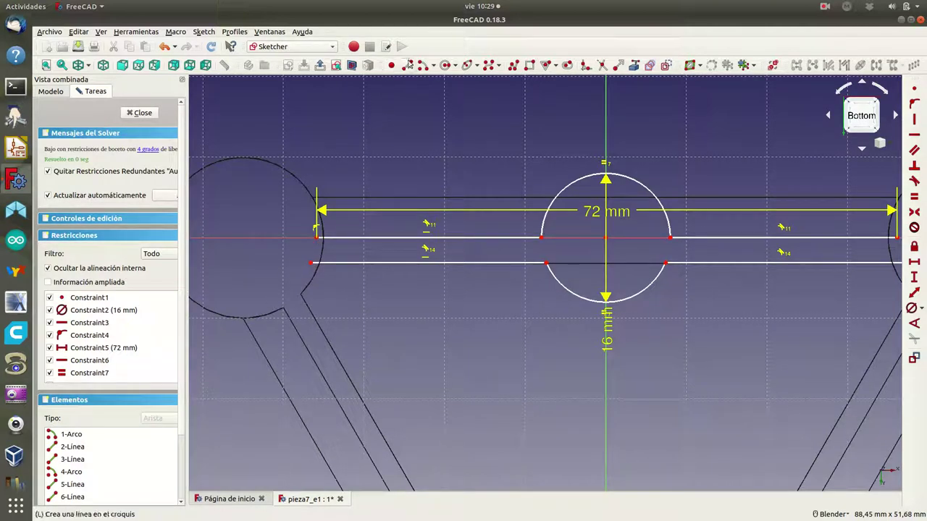
click(316, 237)
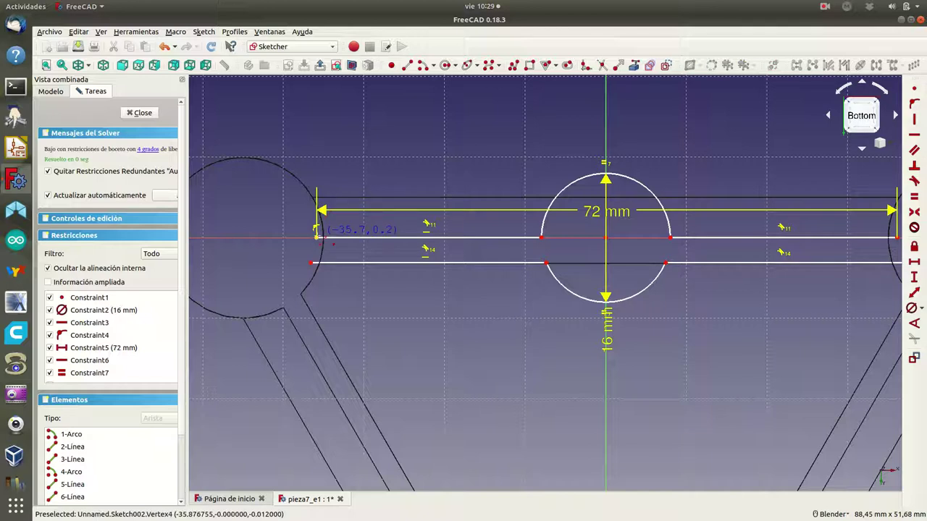
click(311, 262)
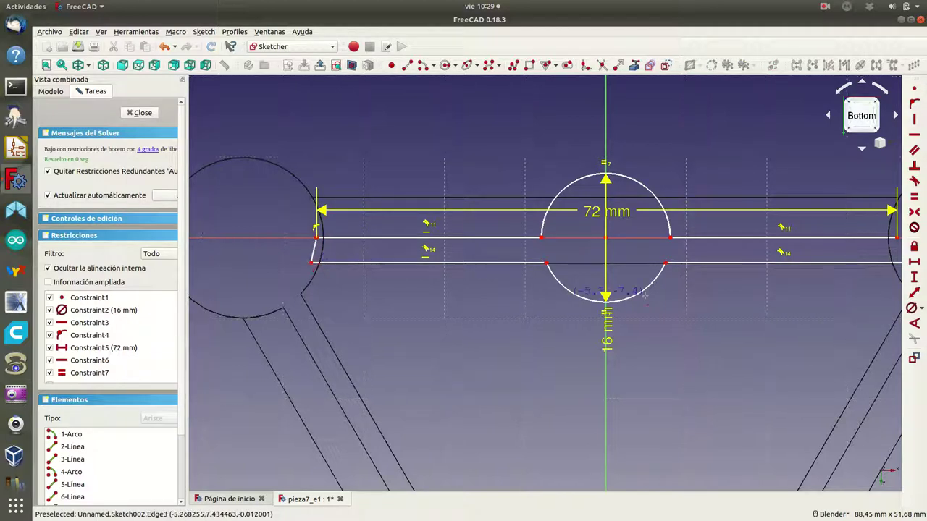
scroll(788, 326, down, 2)
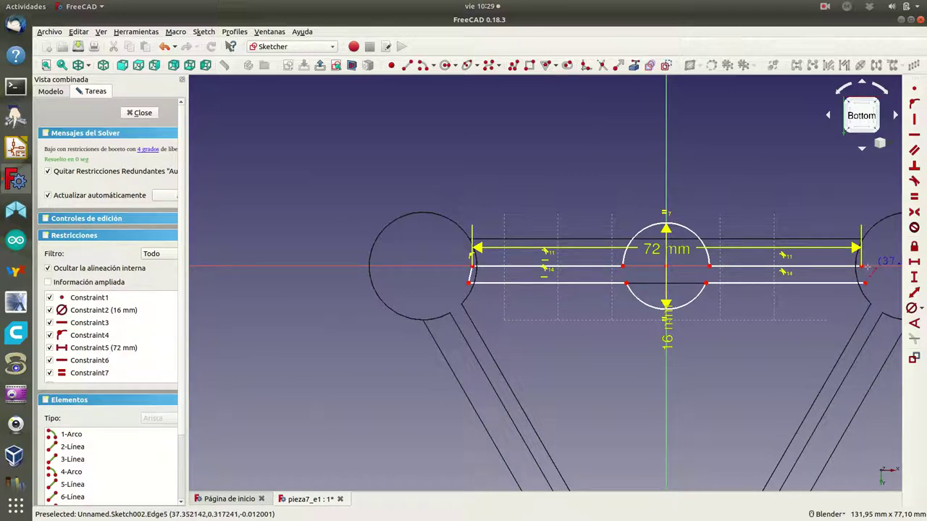
scroll(862, 266, up, 3)
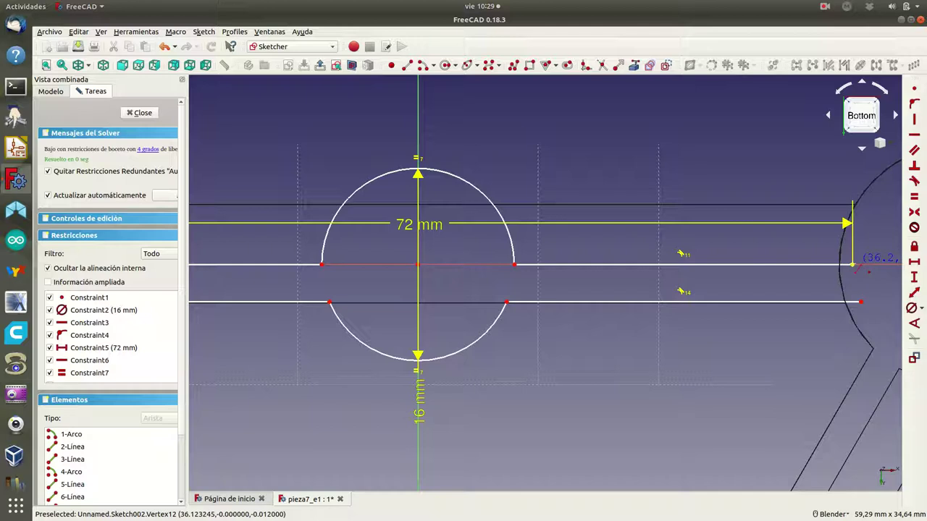
click(854, 267)
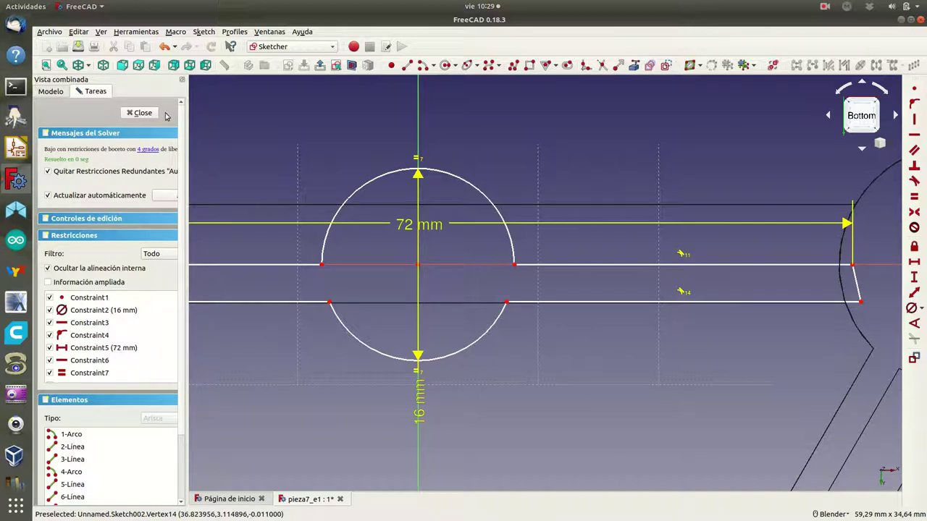
Close the slot sketch and pad it 7 mm as Pad002
click(143, 113)
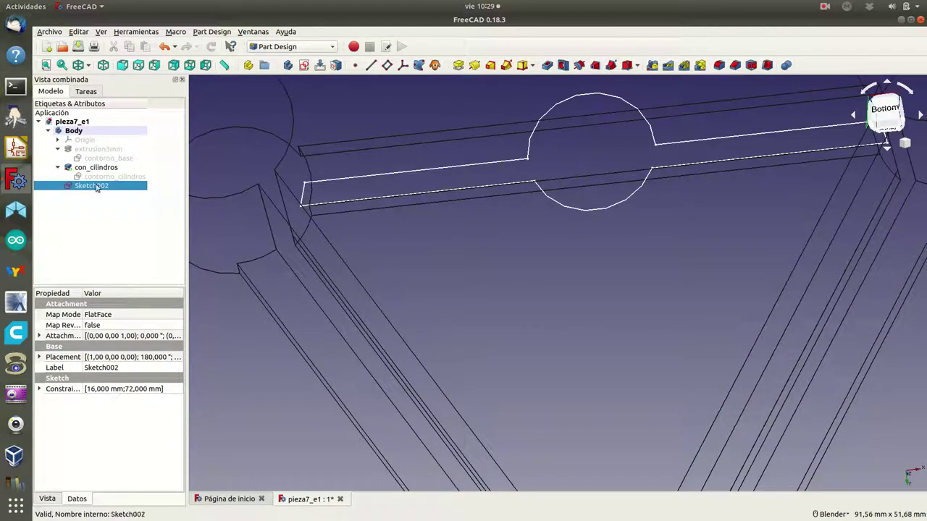
click(87, 92)
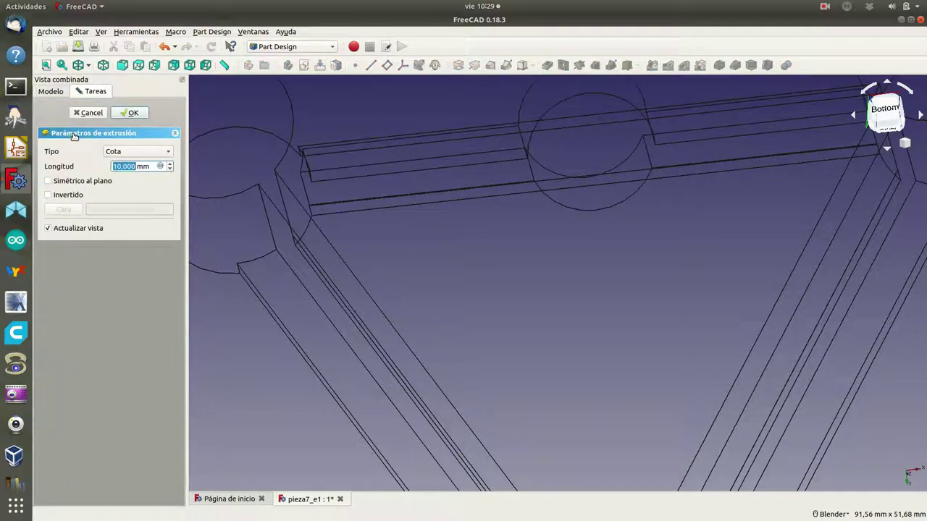
text(5)
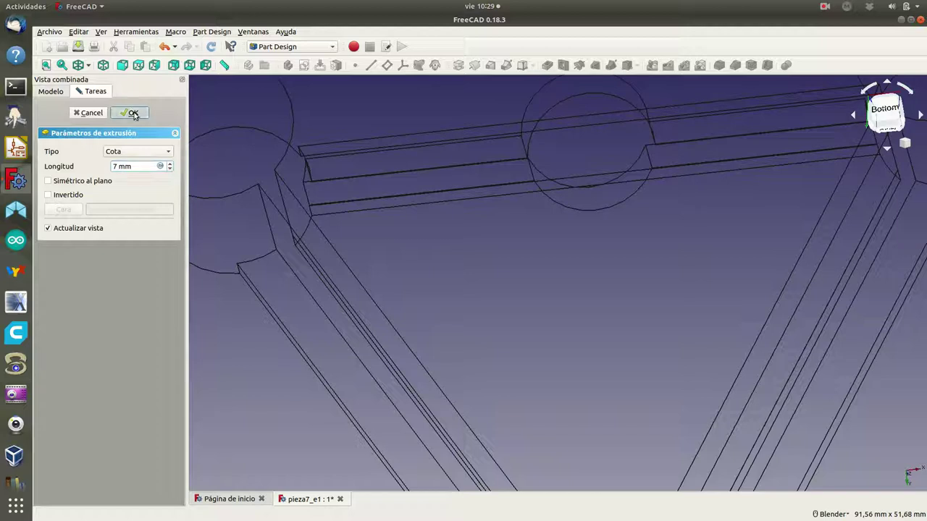
click(131, 113)
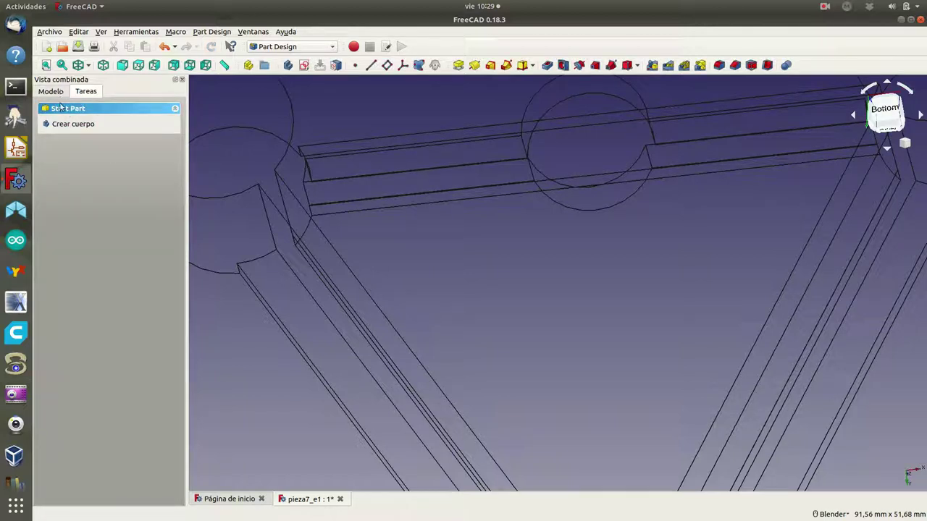
Set Pad002's draw style to Como es and orbit to view the bracket's top faces
click(53, 91)
click(87, 185)
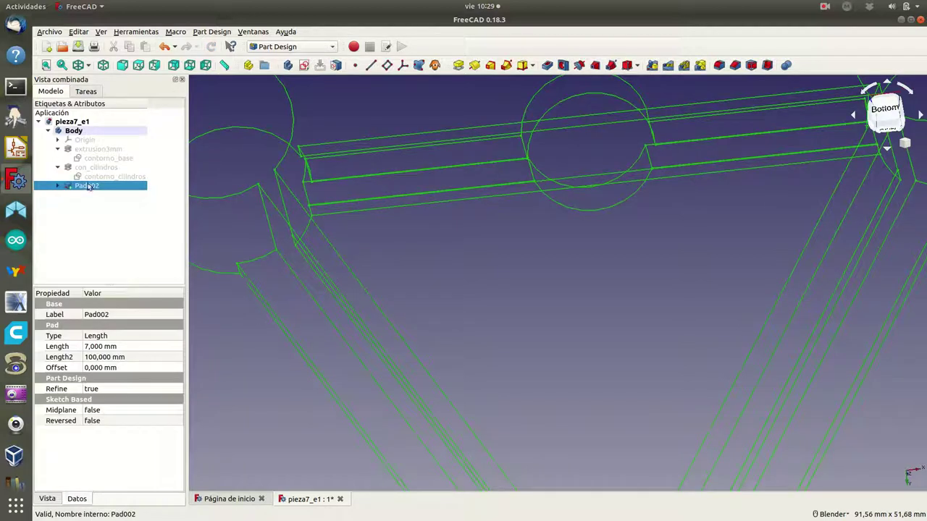
click(87, 65)
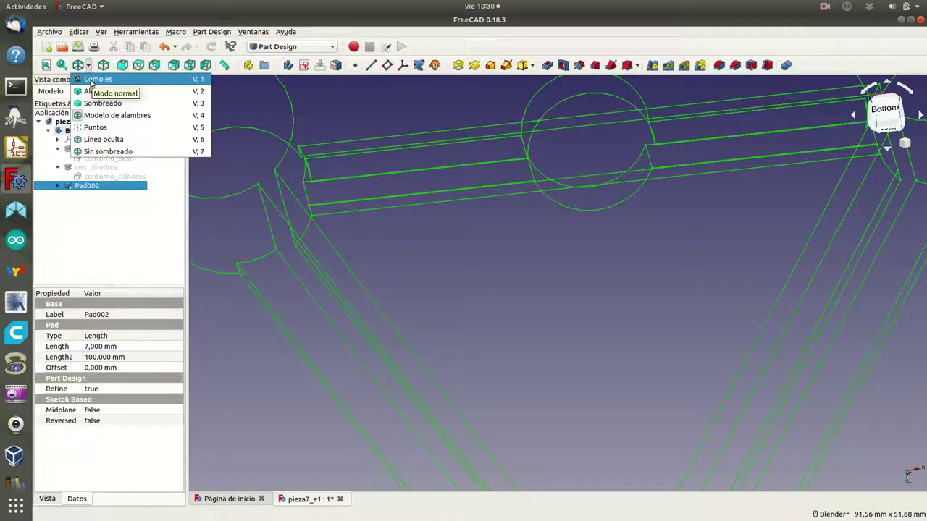
click(91, 77)
scroll(471, 222, down, 1)
scroll(471, 221, down, 4)
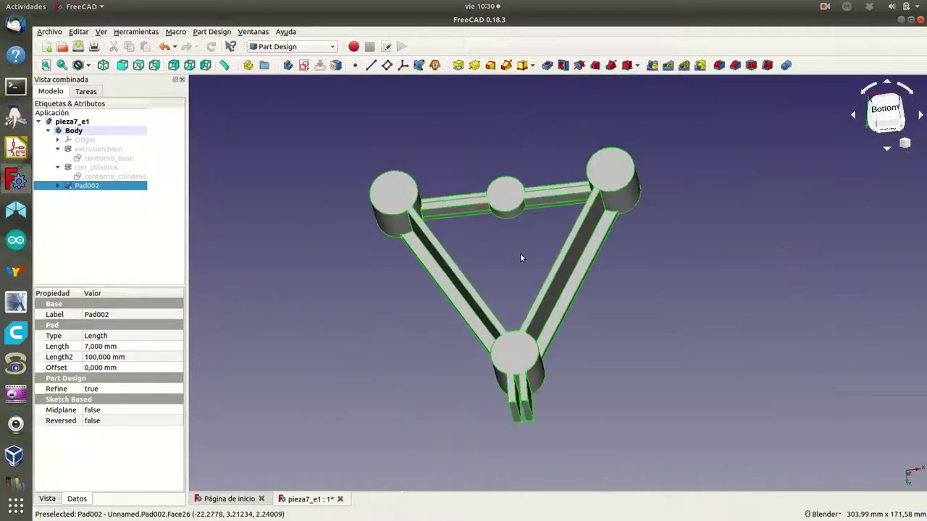
mouse_move(520, 254)
middle_down()
mouse_move(574, 277)
mouse_move(588, 251)
mouse_move(563, 265)
mouse_move(430, 254)
mouse_move(435, 273)
mouse_move(515, 258)
middle_up()
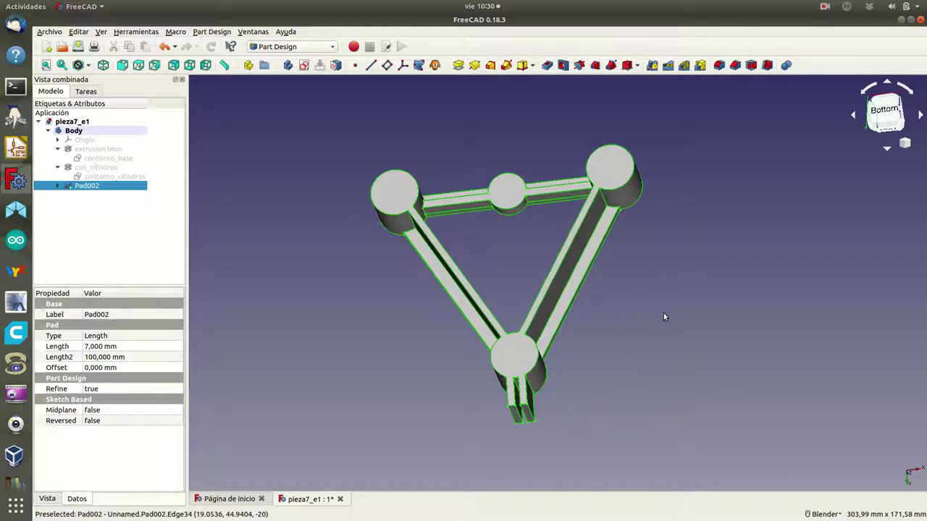
Rename Sketch002 under Pad002 to contorno_cilindro_pequeño
click(58, 186)
click(95, 195)
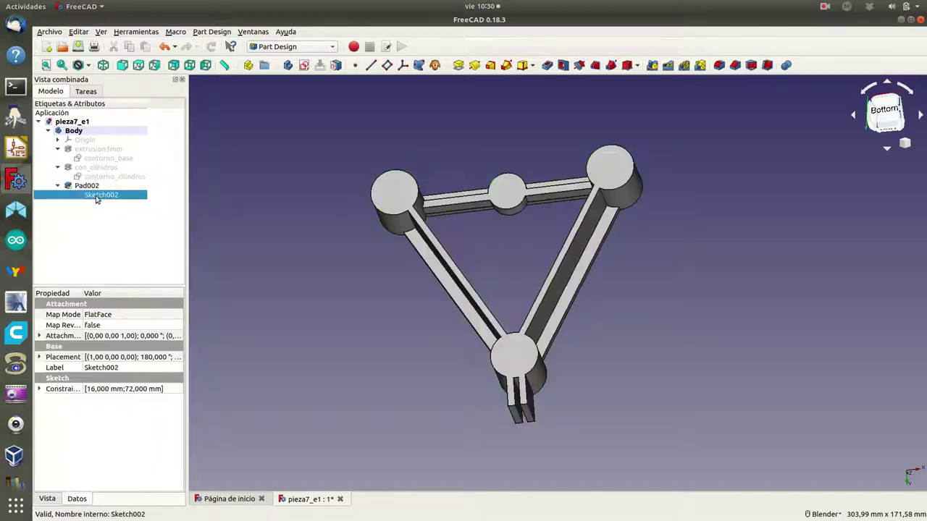
right_click(95, 195)
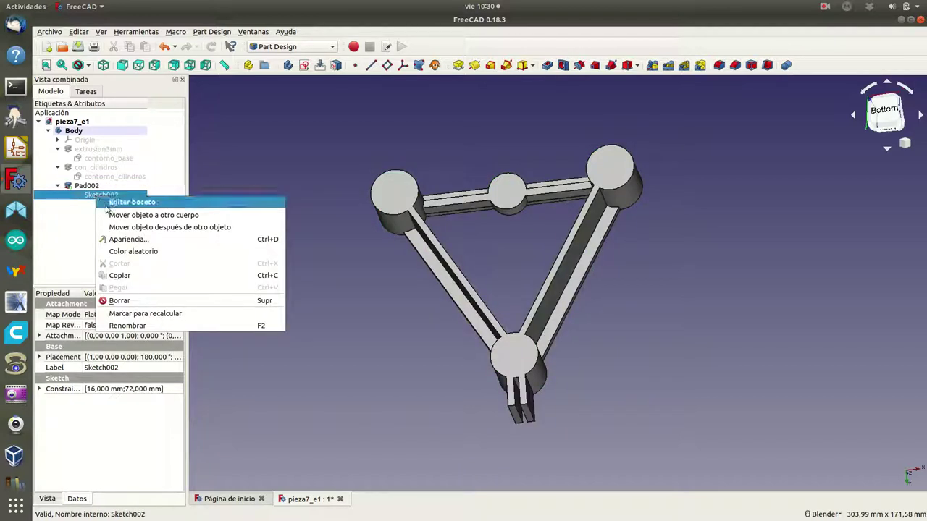
click(131, 327)
text(cont)
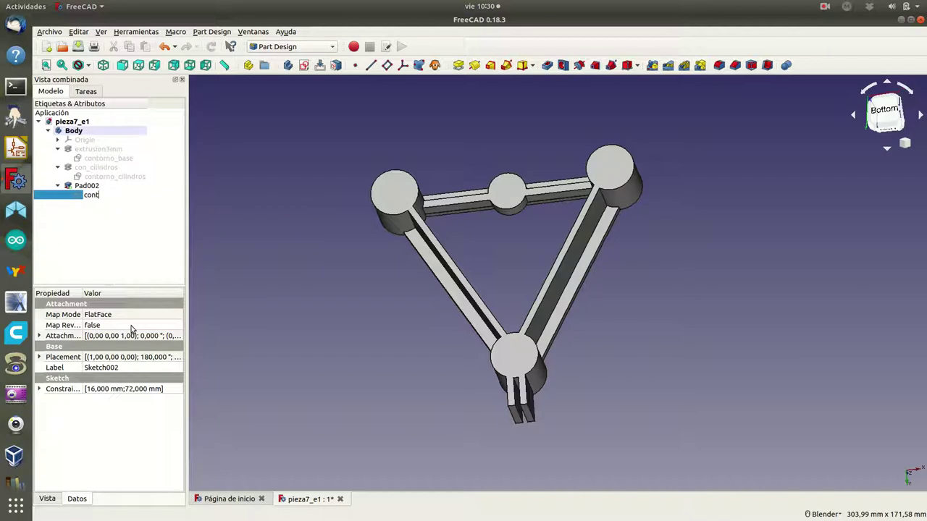
text(o)
text(indro)
text(e)
text(ño)
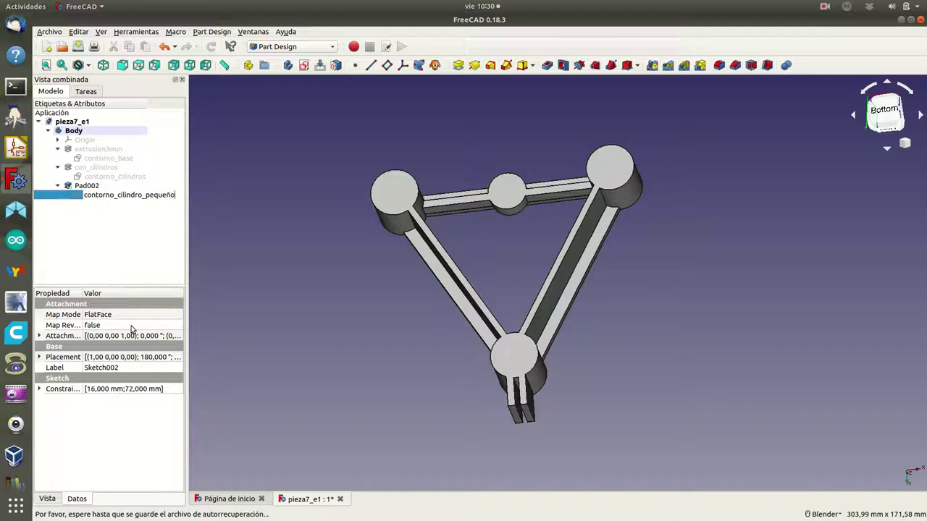
click(80, 186)
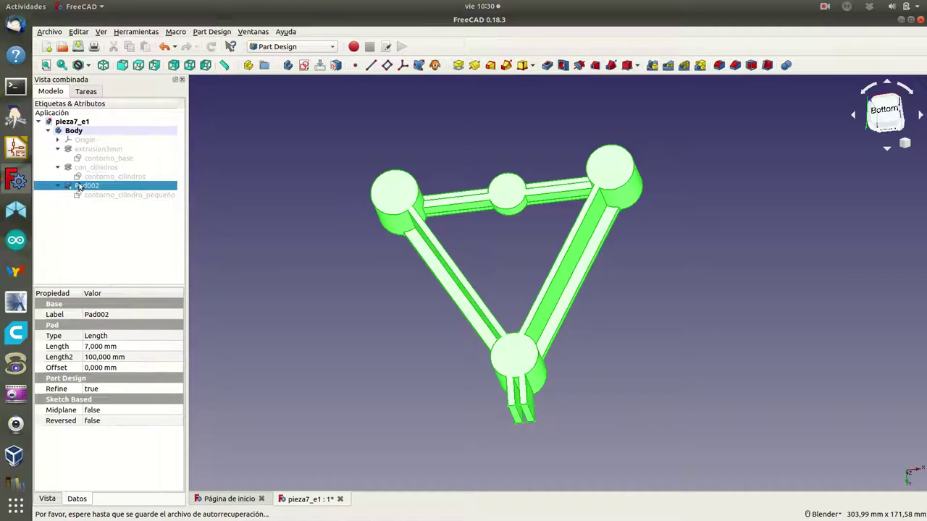
Rename Pad002 to con_cilindro_pequeño
right_click(80, 186)
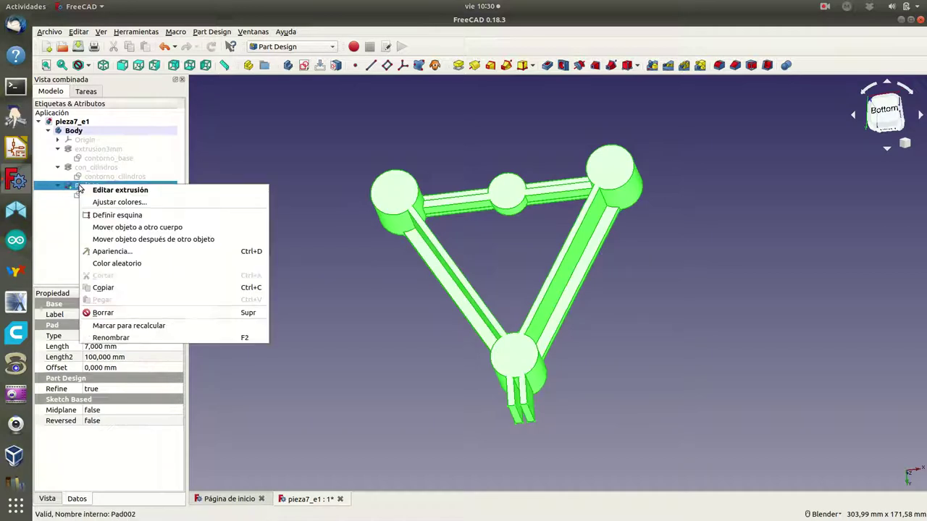
click(111, 338)
text(con_cilin)
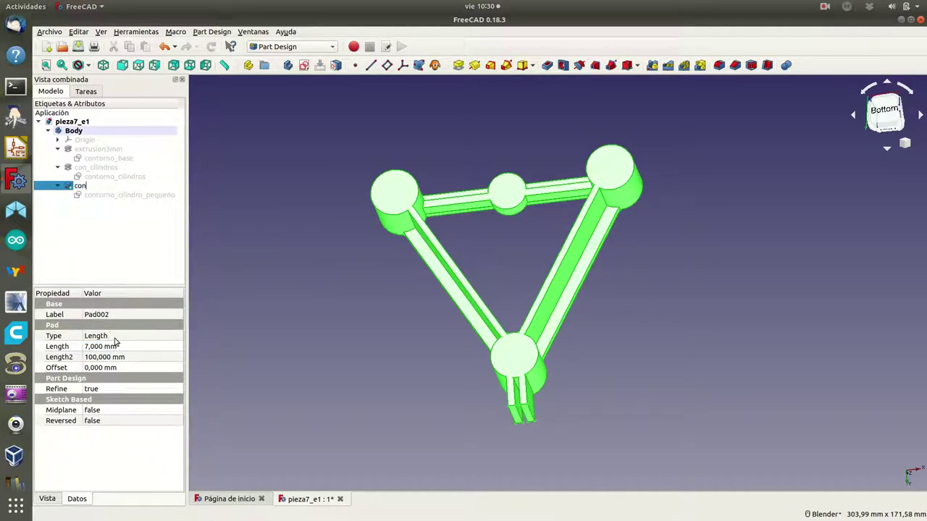
text(dro_pe)
text(queño)
key(Return)
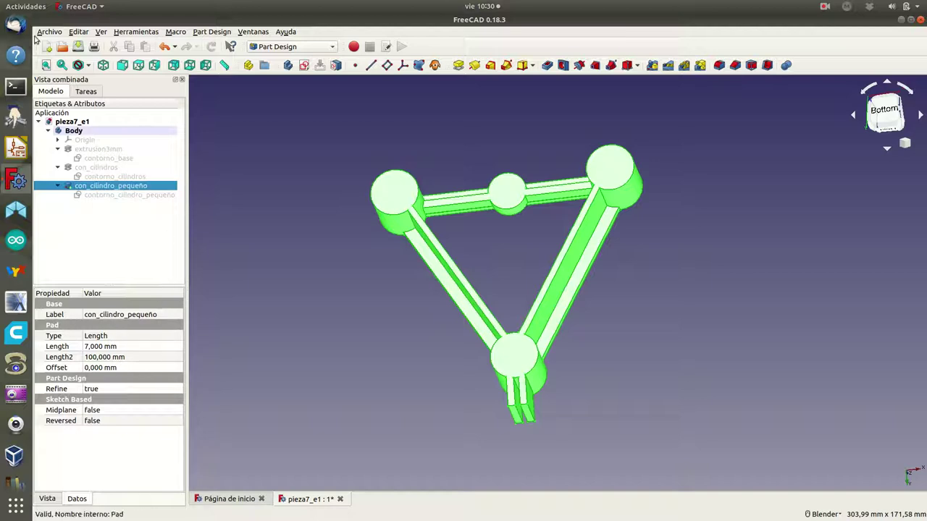
Use Save As to store the document in the freecad folder as pieza7_e3
click(49, 31)
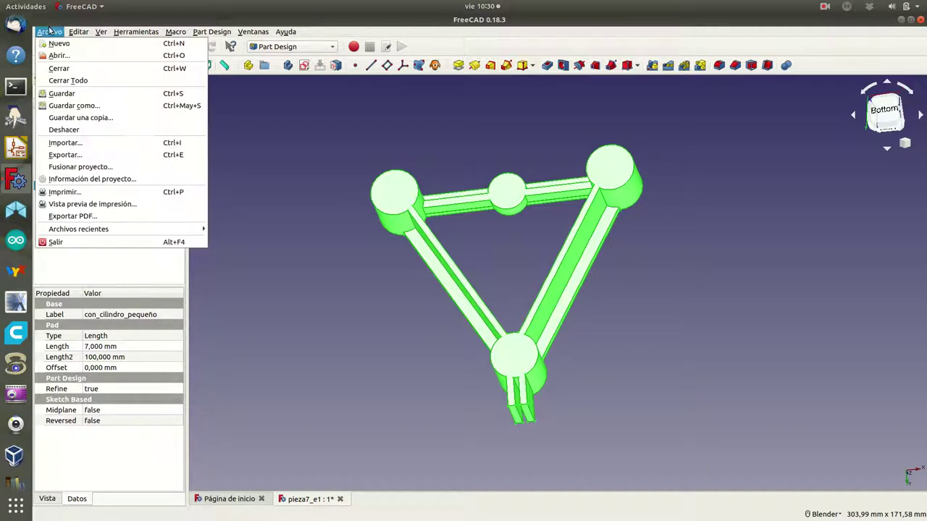
click(88, 108)
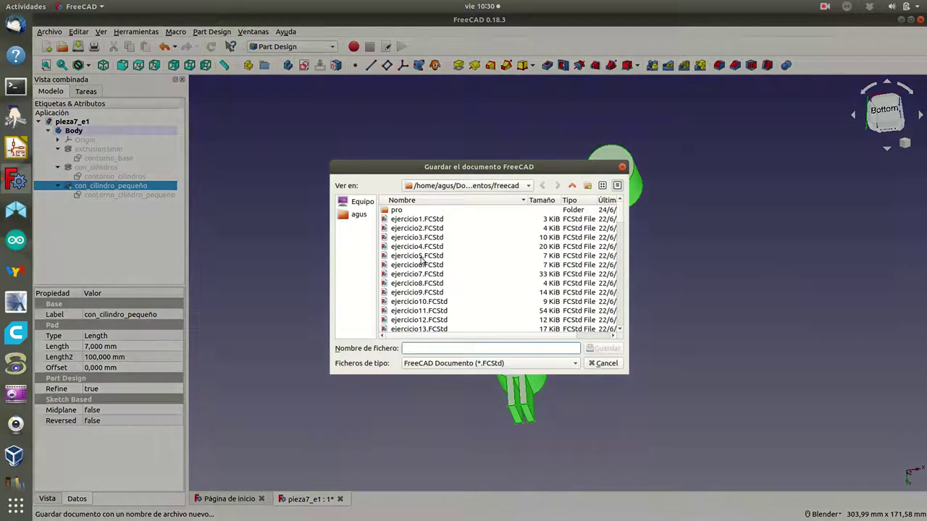
text(pieza)
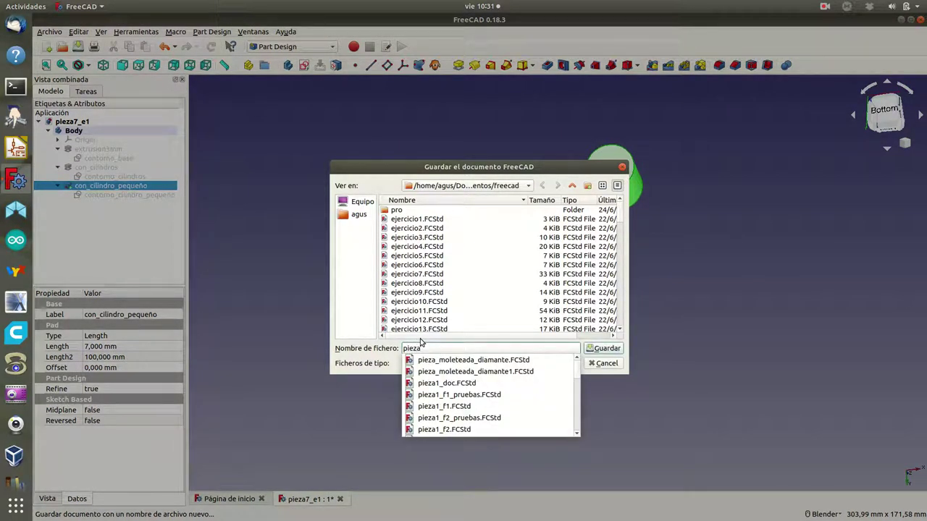
text(7_e)
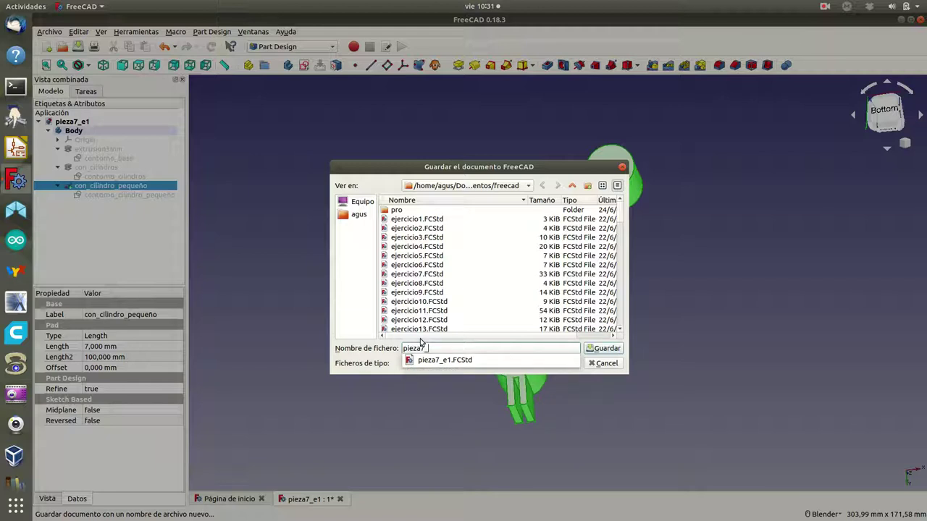
text(3)
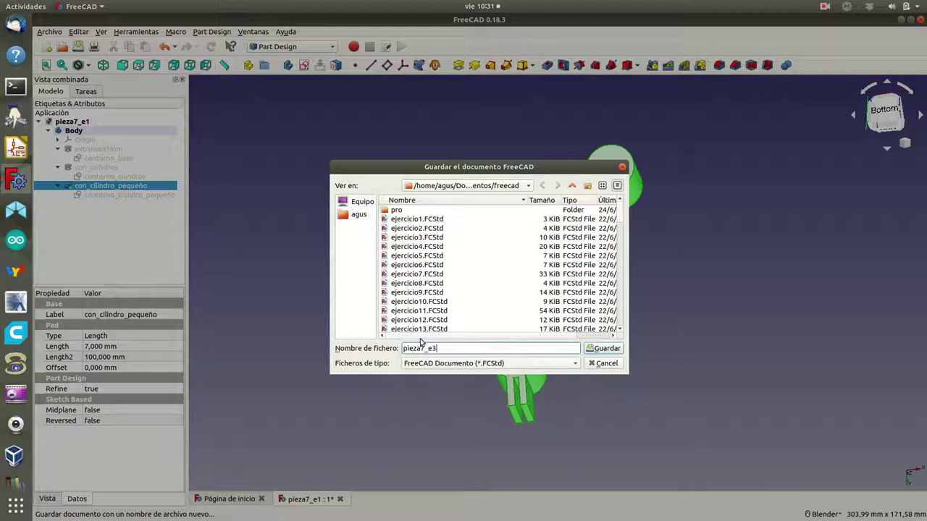
key(Return)
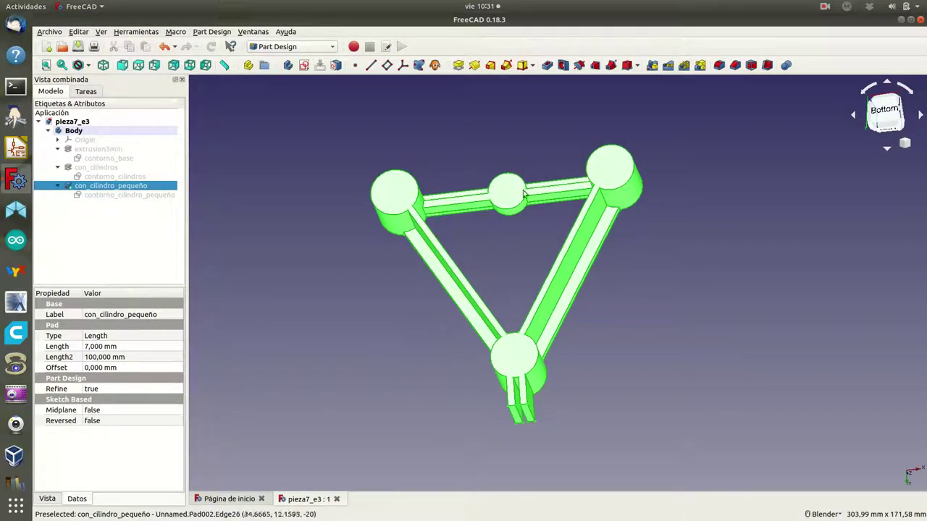
Deselect, orbit to the rear of the bracket, and select its flat triangular face
click(432, 134)
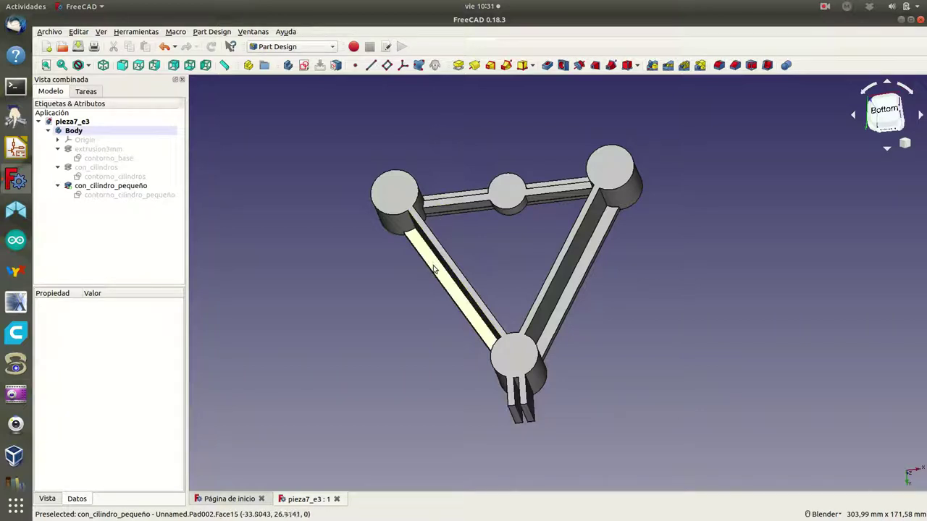
mouse_move(413, 317)
middle_down()
mouse_move(503, 215)
mouse_move(538, 193)
middle_up()
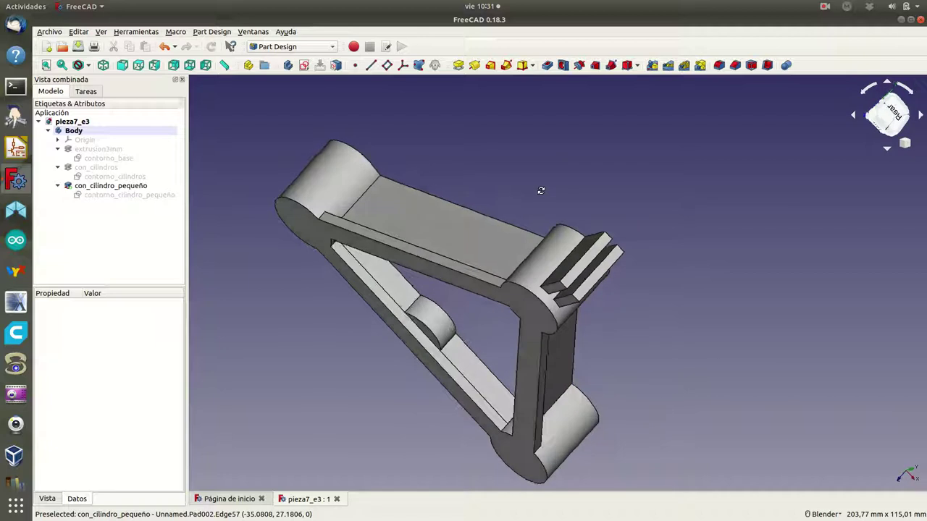
click(419, 271)
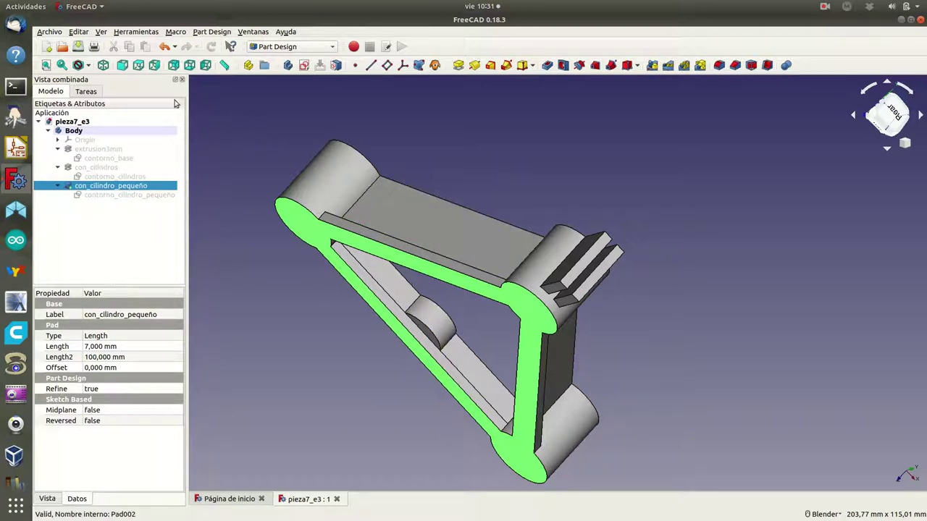
Create Sketch003 on the selected flat face and switch to the Modelo de alambres draw style
click(87, 92)
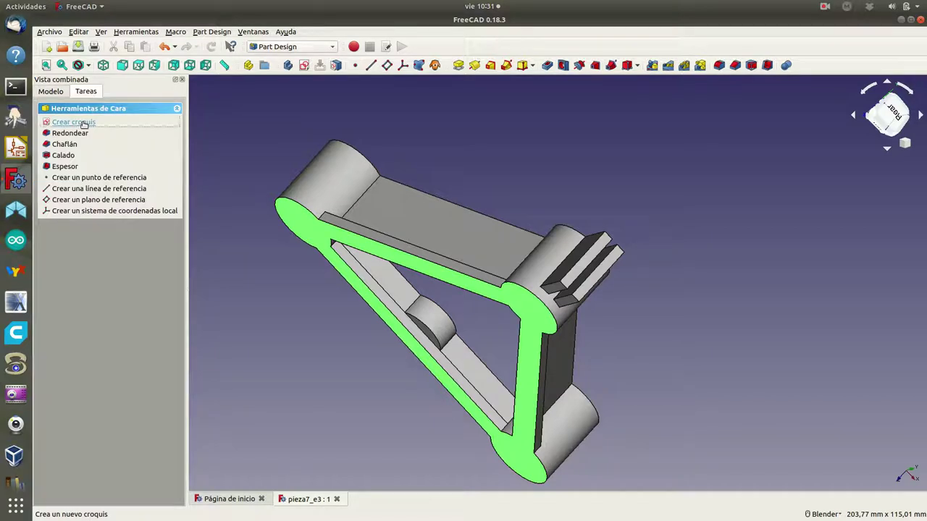
click(84, 123)
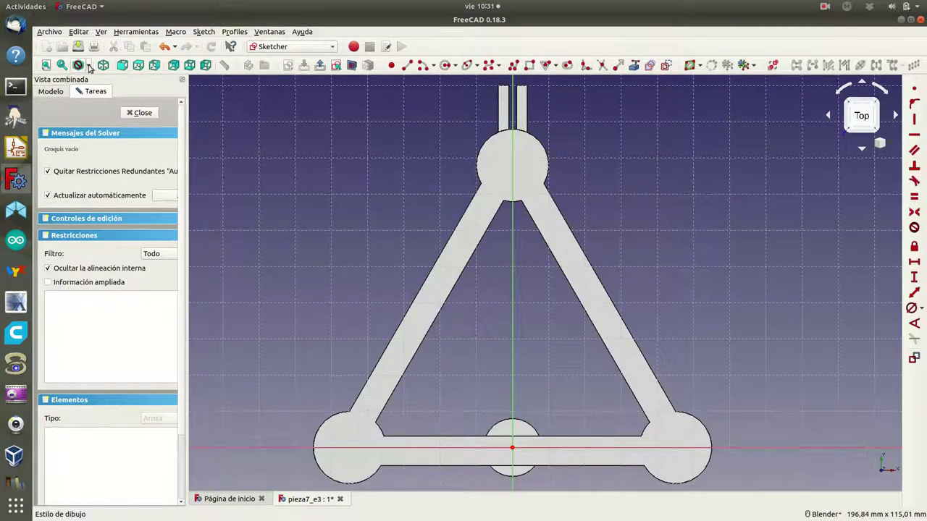
click(80, 65)
click(103, 115)
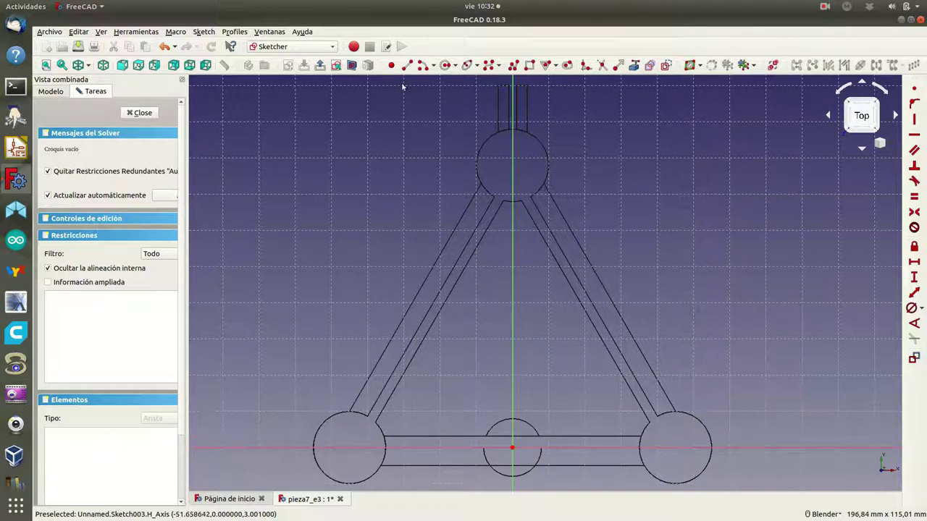
Draw a circle in the left corner cylinder and constrain its diameter to 12,5 mm
click(444, 66)
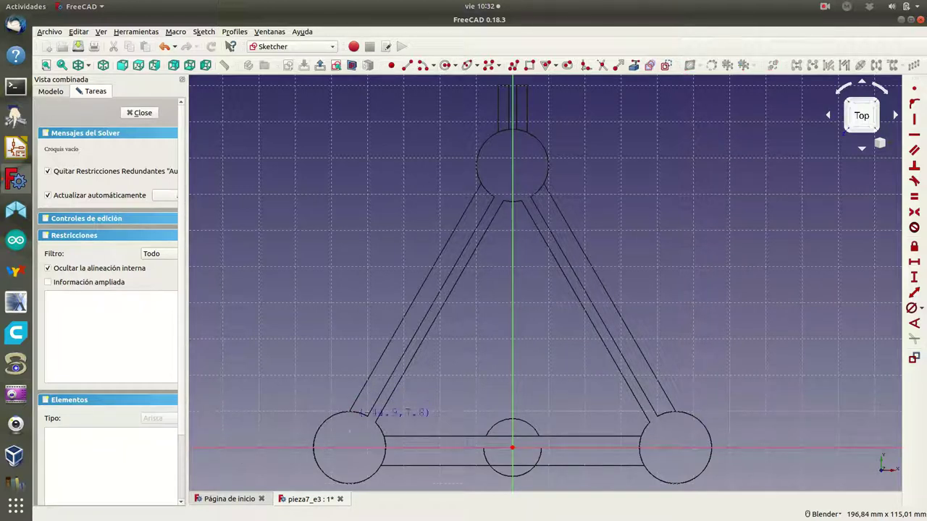
click(348, 449)
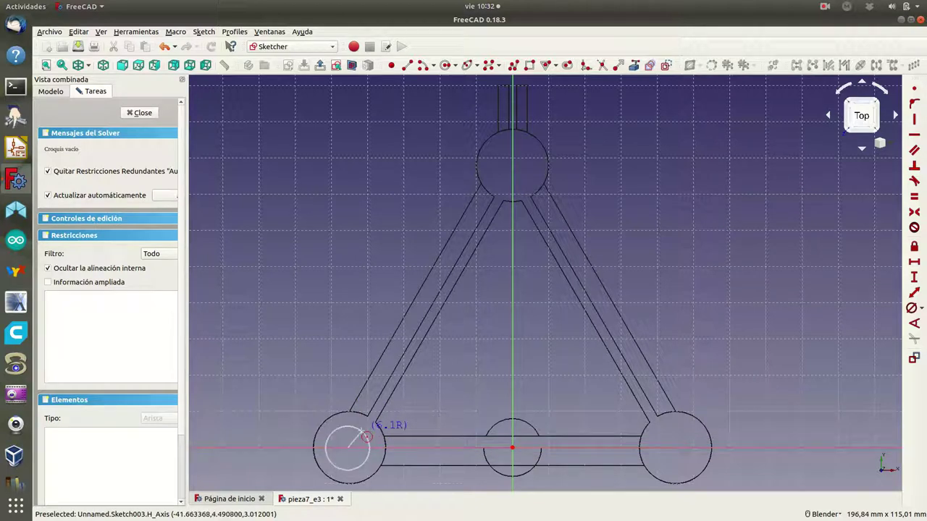
click(366, 430)
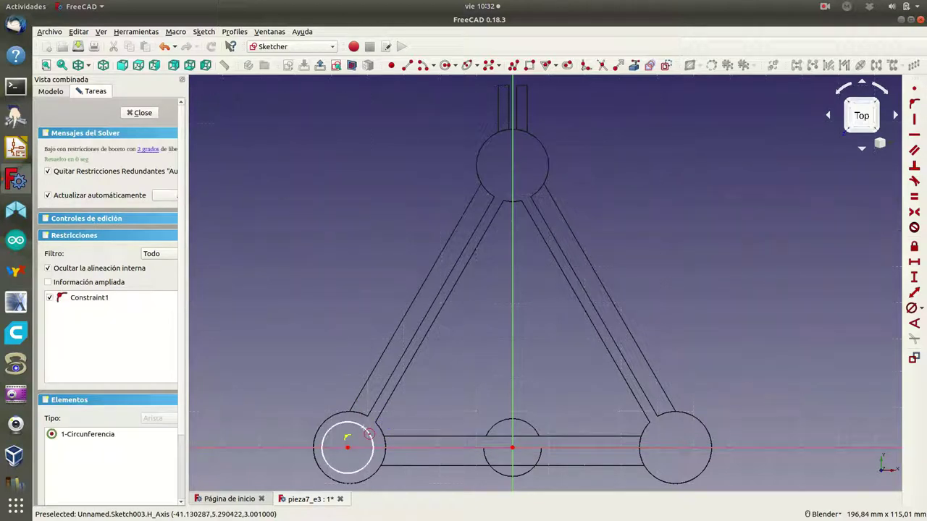
right_click(298, 329)
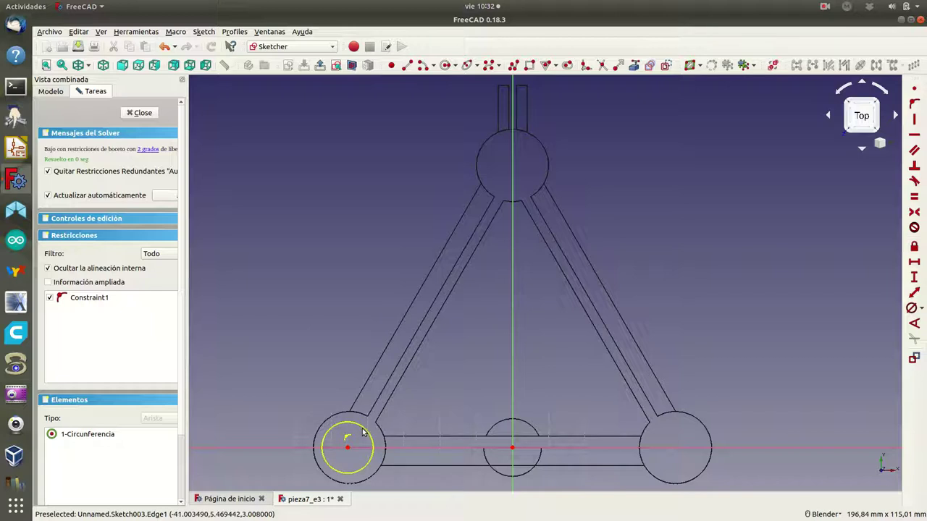
click(364, 431)
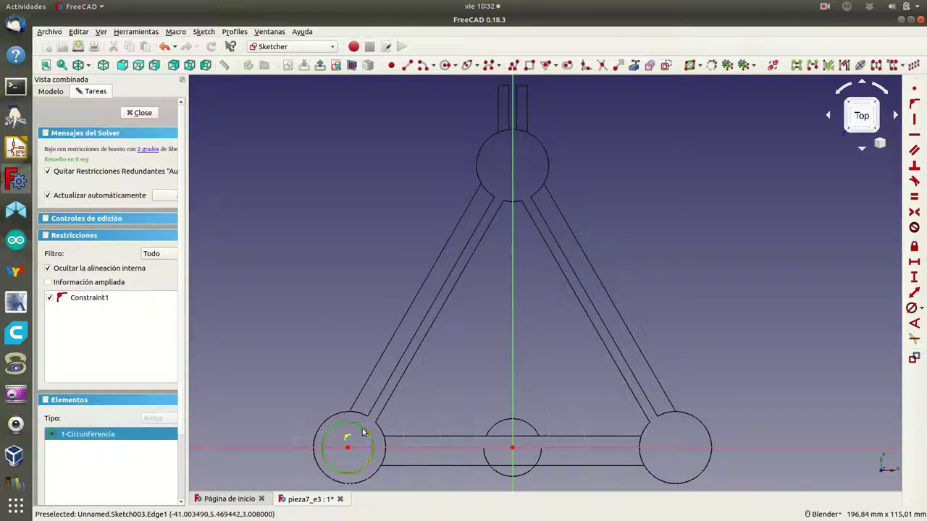
click(913, 308)
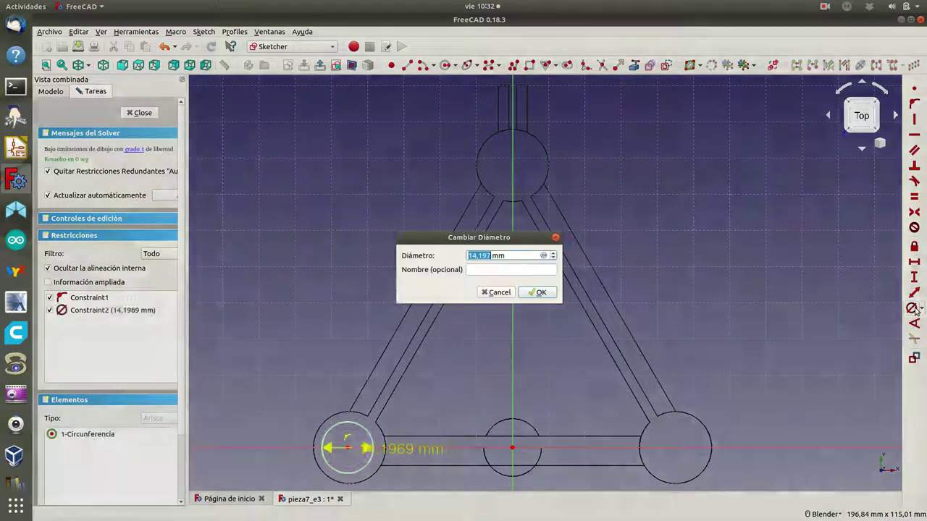
text(12,5)
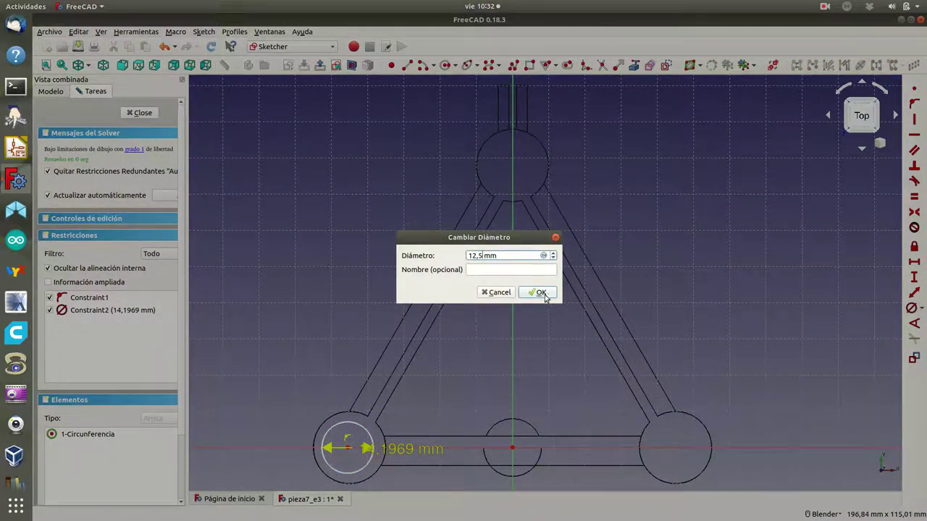
click(540, 293)
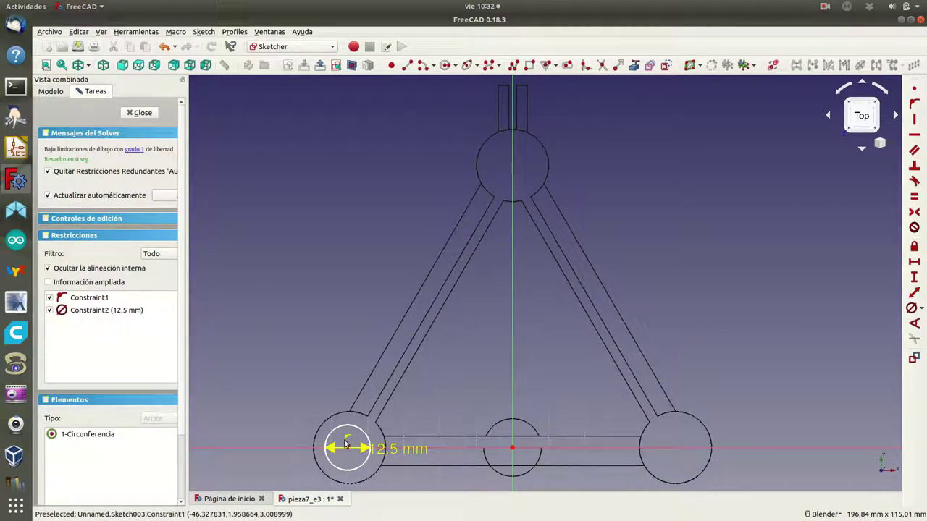
Place the left circle 45 mm horizontally from the origin and mirror it into the right cylinder
click(291, 449)
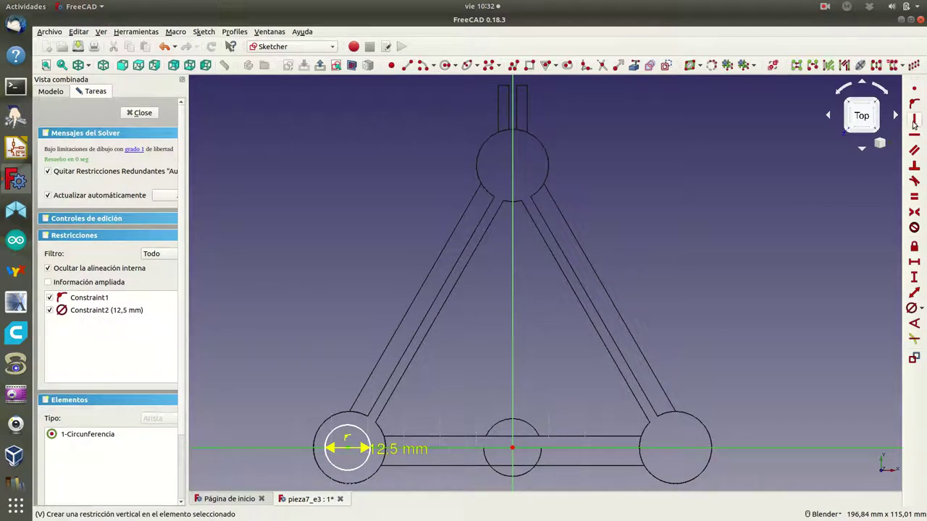
click(914, 104)
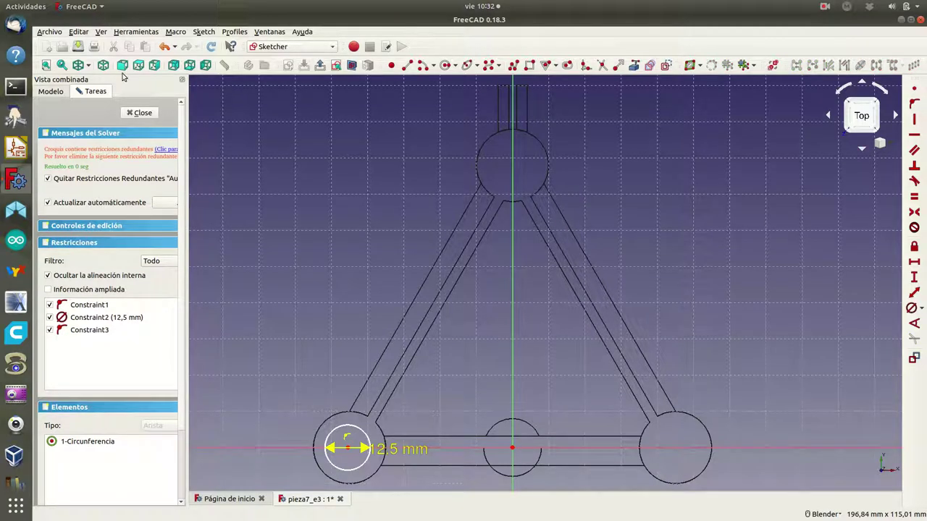
click(79, 32)
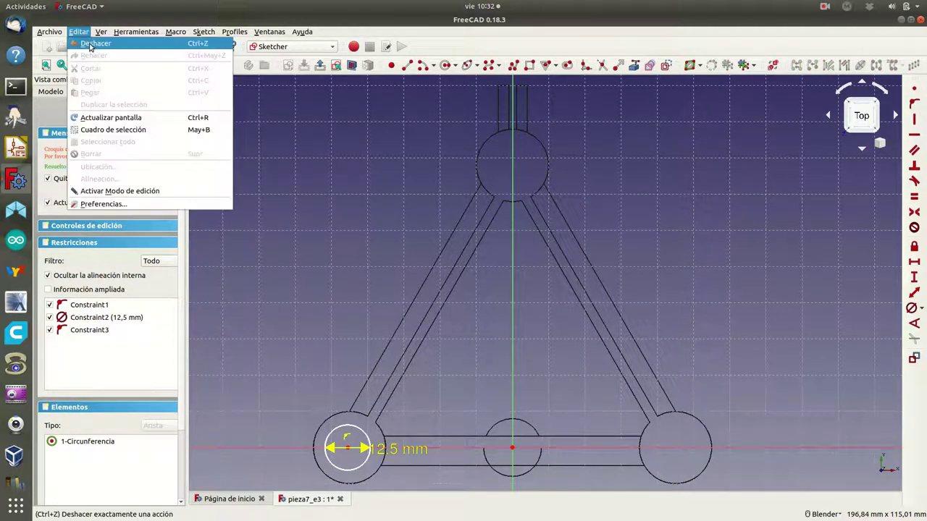
click(91, 44)
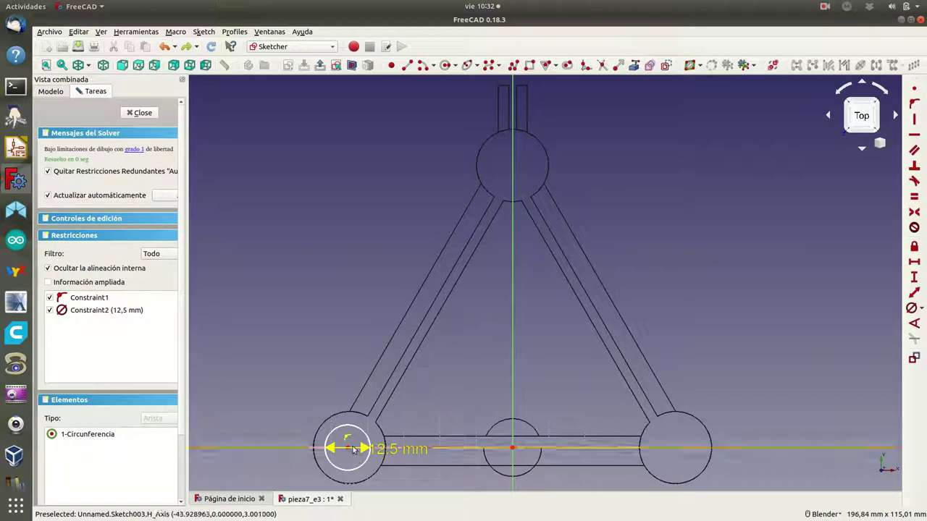
click(513, 449)
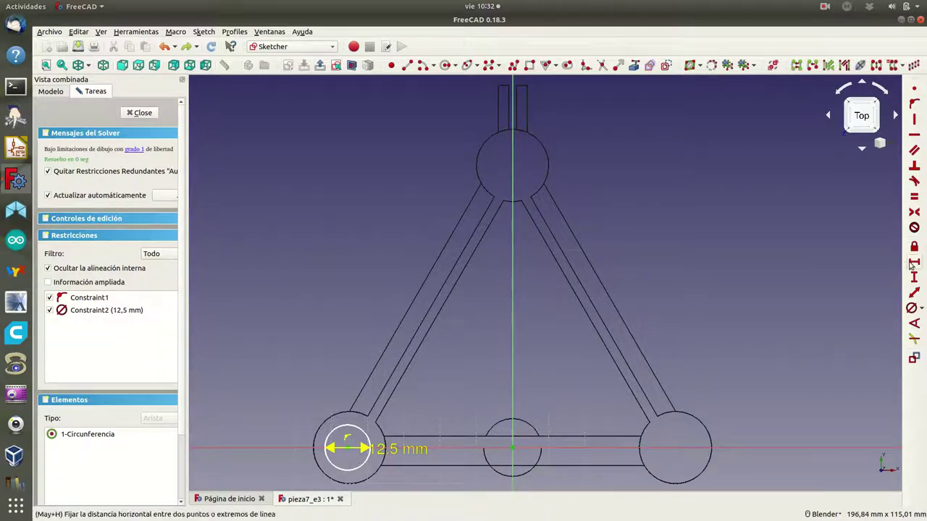
click(911, 264)
text(45)
click(536, 292)
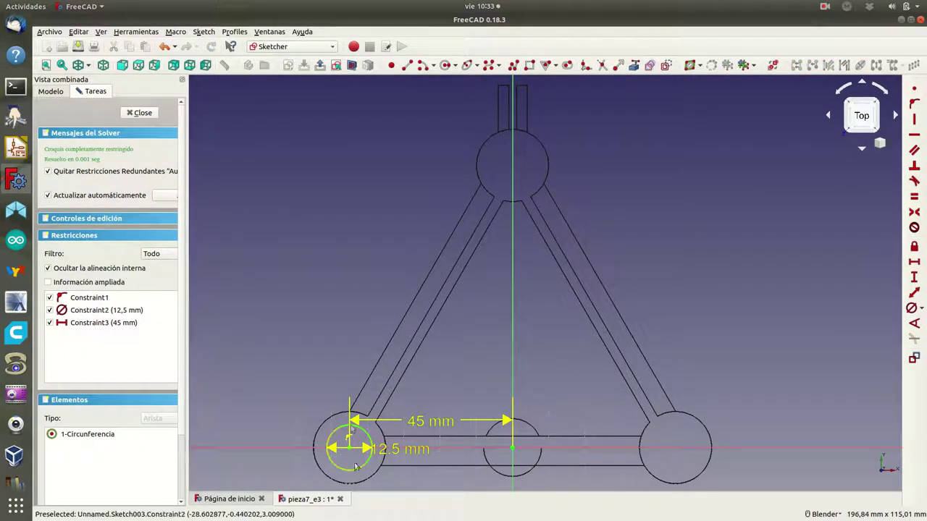
click(364, 432)
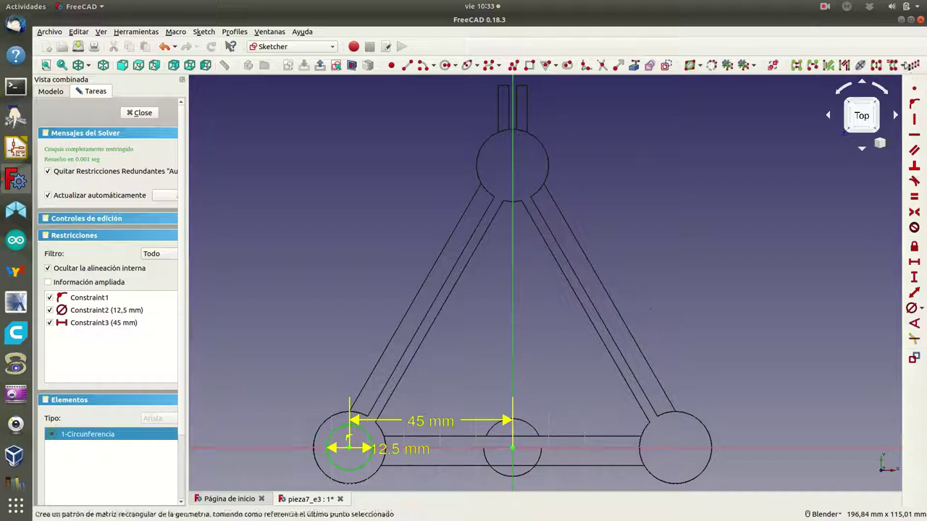
click(875, 65)
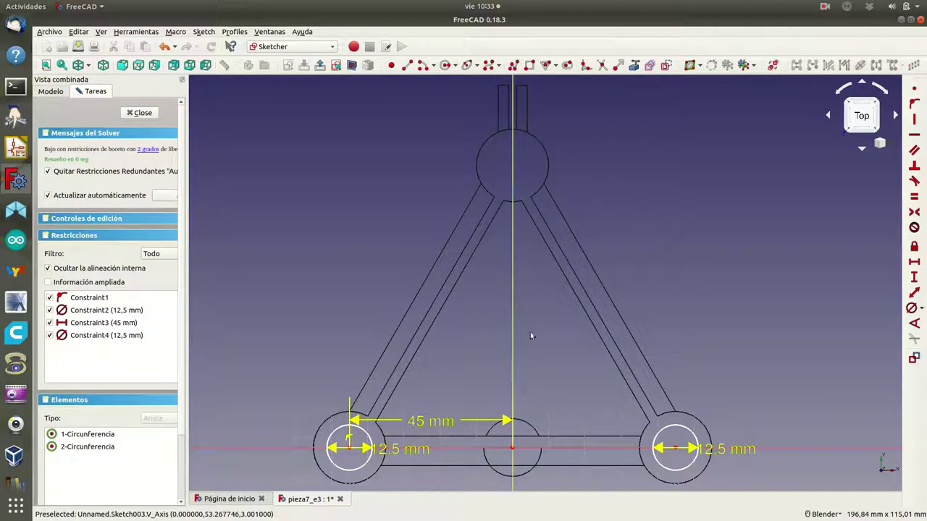
Draw a circle centred on the sketch origin and constrain its diameter to 4 mm
click(447, 66)
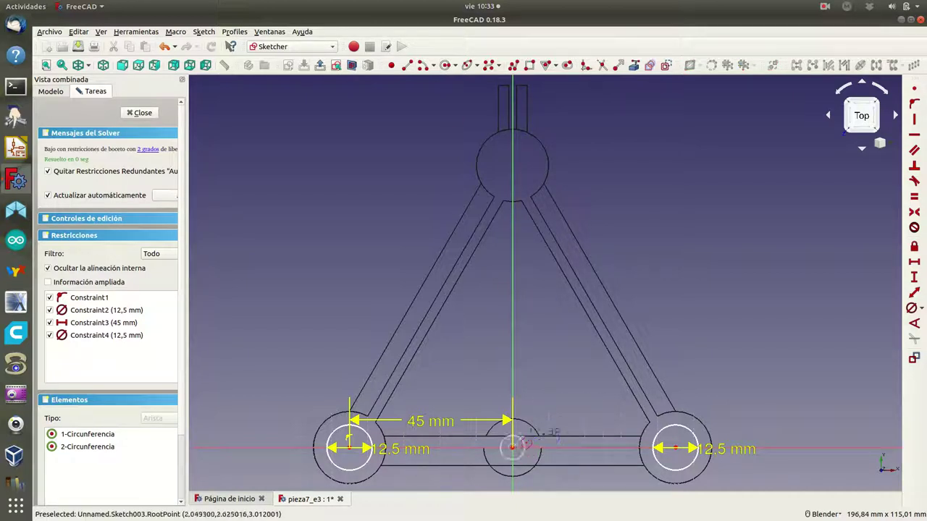
click(513, 447)
click(523, 440)
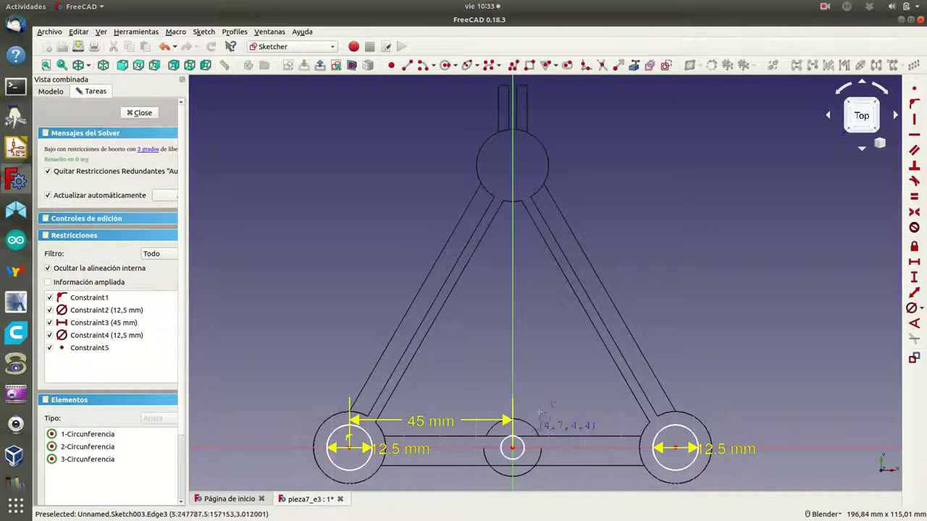
right_click(562, 384)
click(522, 440)
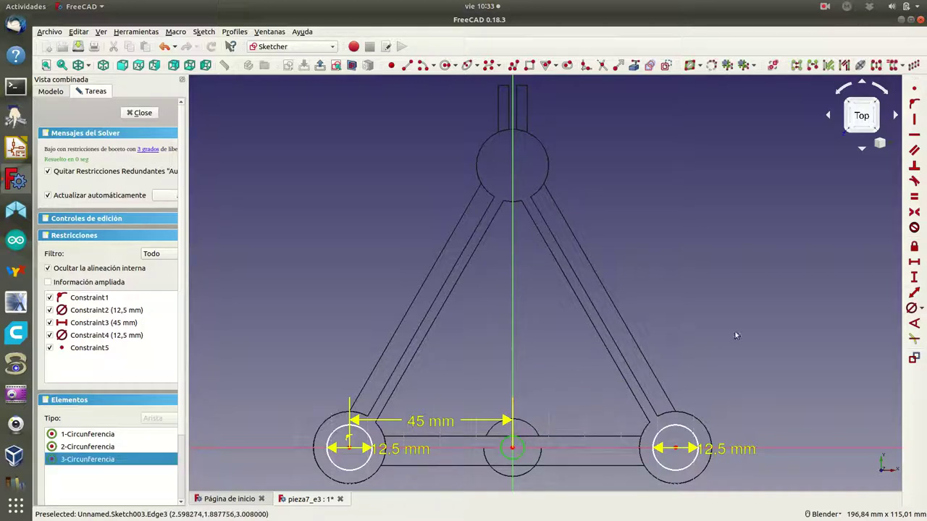
click(912, 308)
text(4)
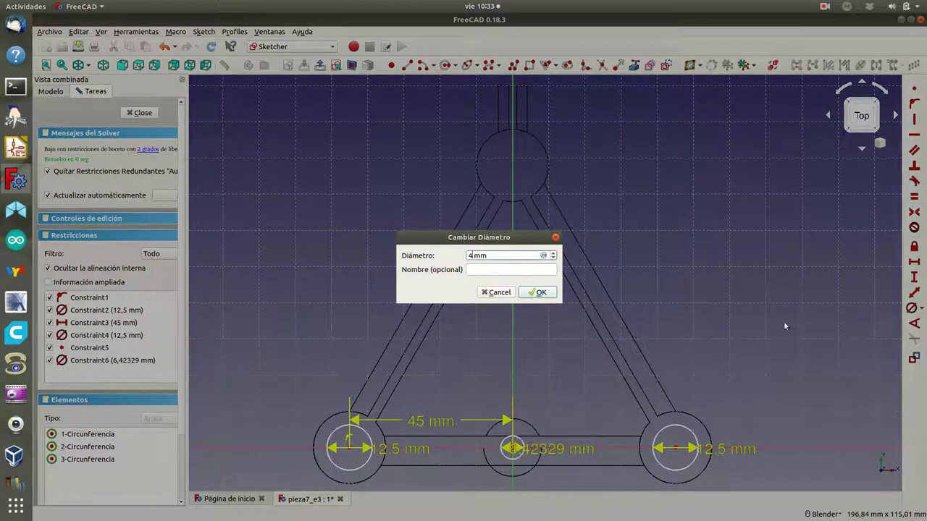
click(537, 293)
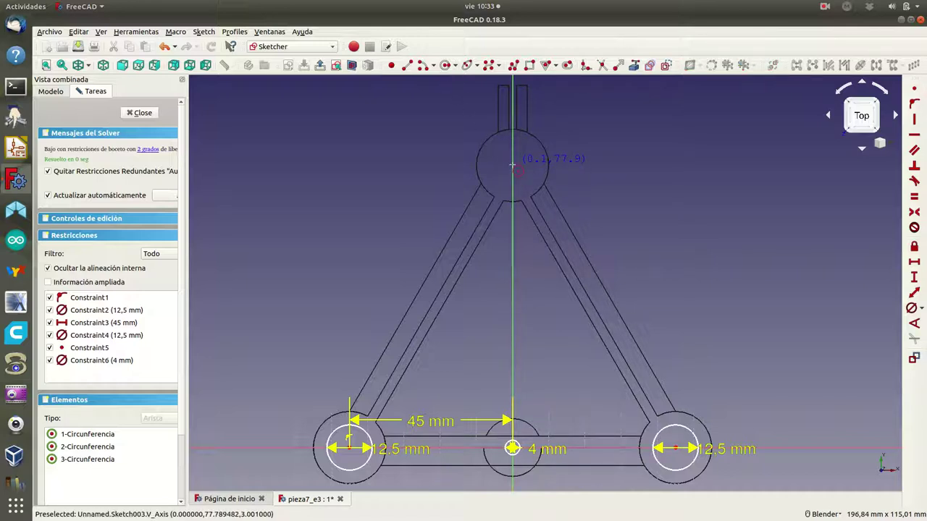
Draw a circle in the top cylinder and constrain its diameter to 12,5 mm
click(512, 165)
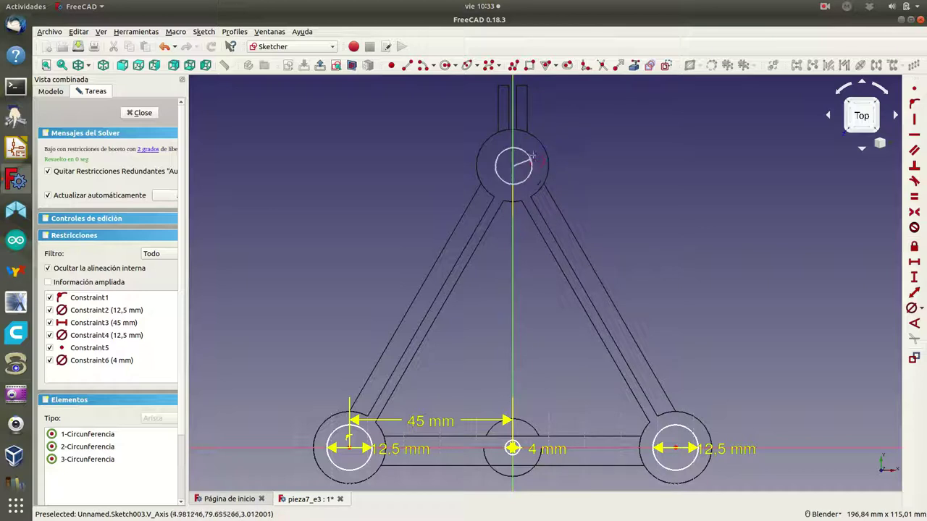
click(533, 156)
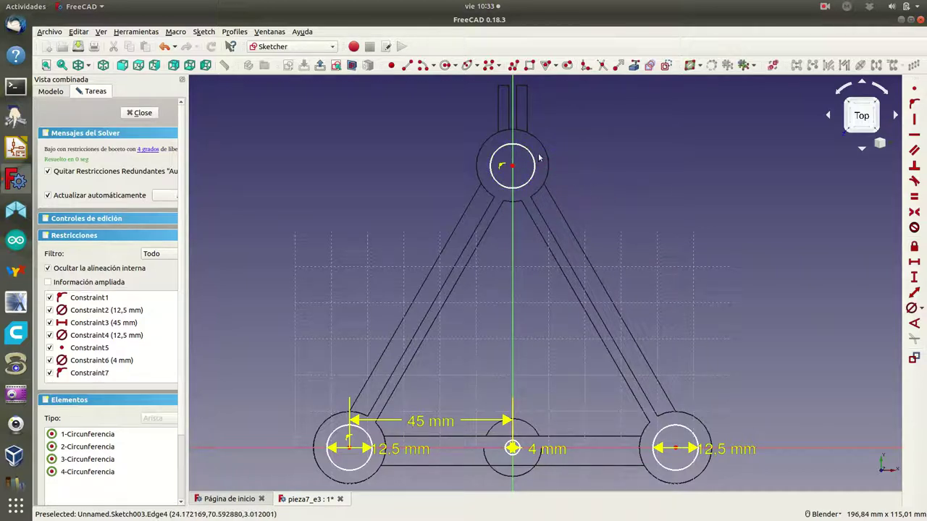
click(535, 164)
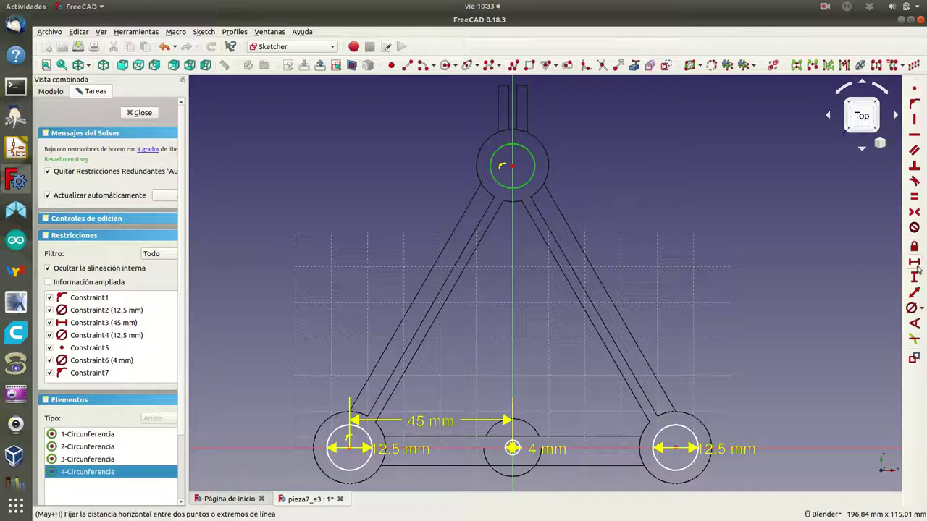
click(911, 308)
text(12,5)
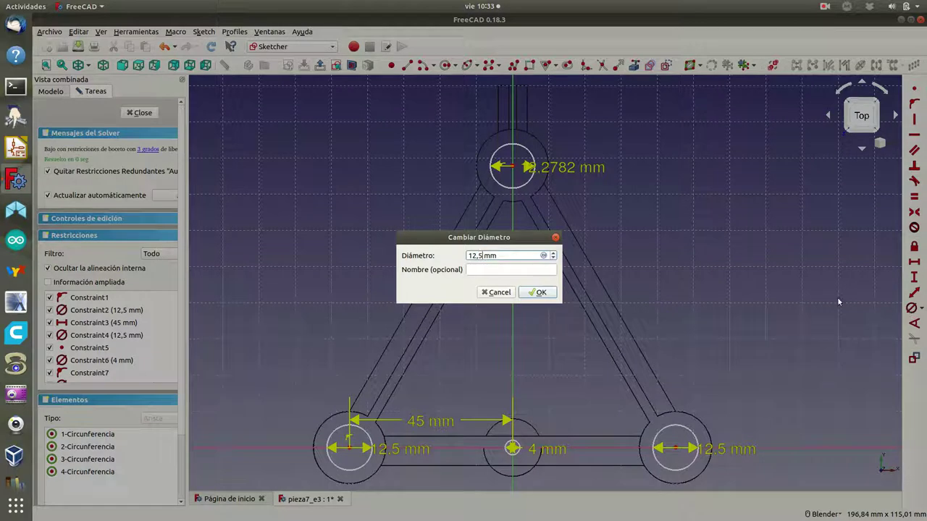
click(537, 292)
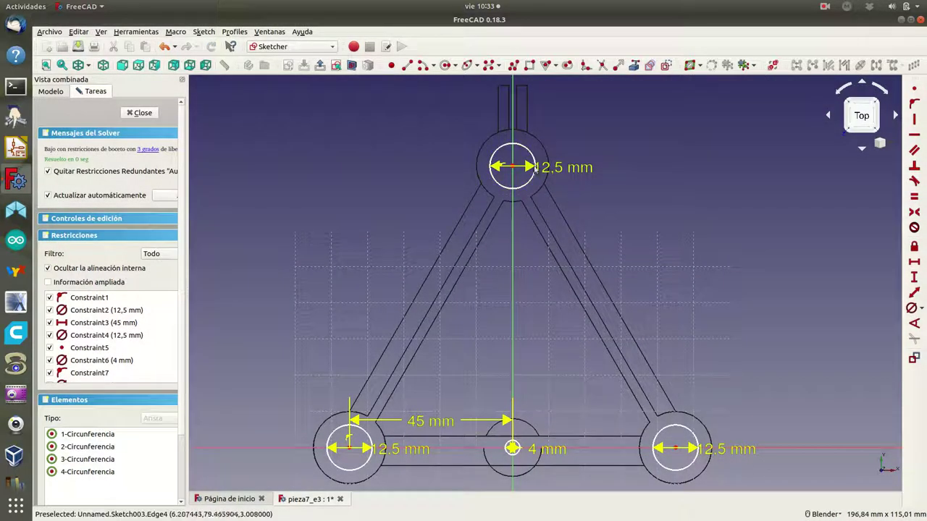
Move the 12,5 mm, 4 mm and 45 mm dimension labels clear of the circles
drag(543, 155, 588, 137)
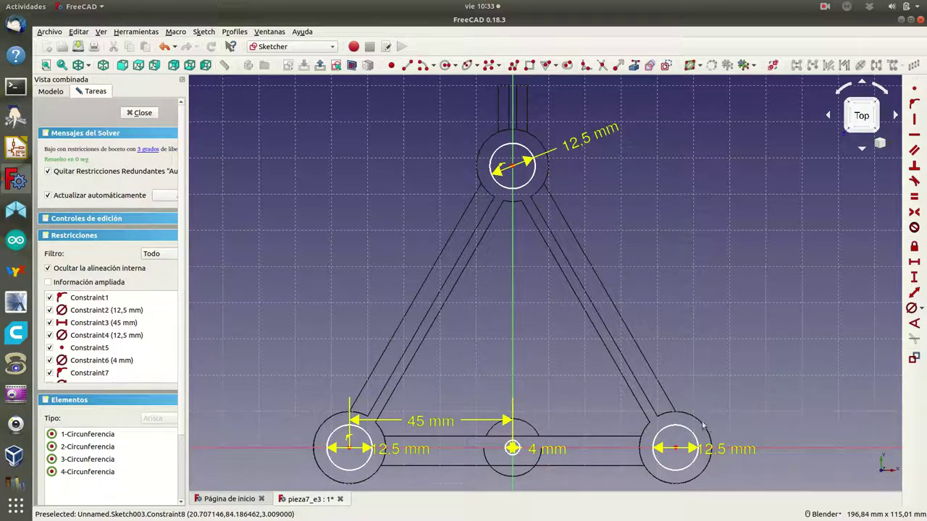
drag(716, 444, 746, 398)
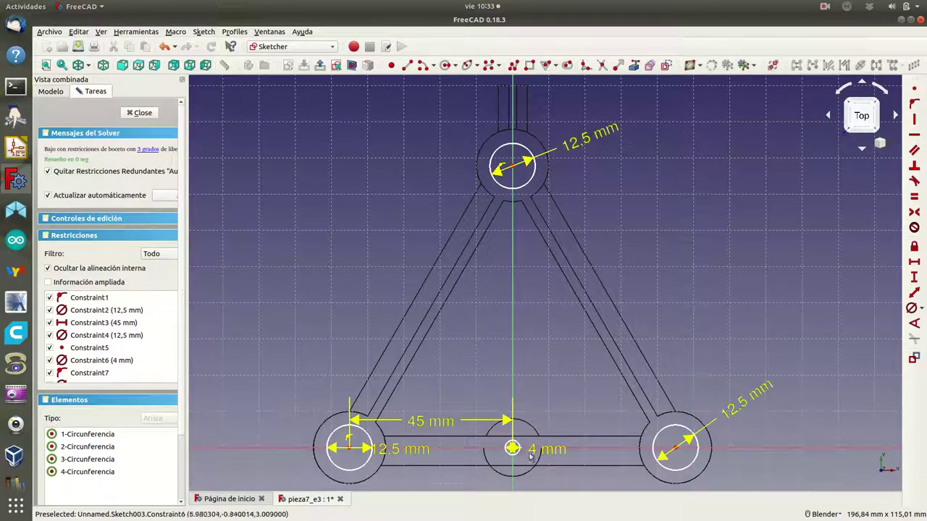
drag(539, 454, 550, 416)
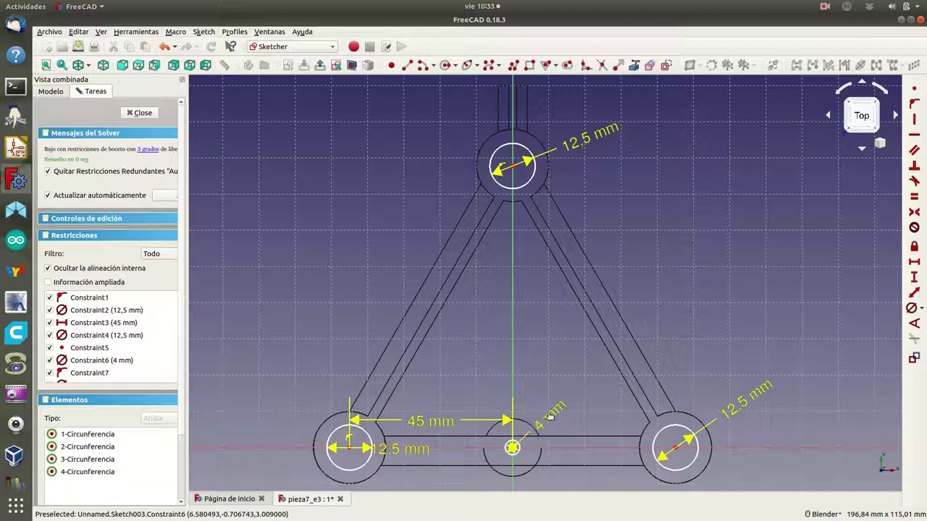
drag(446, 423, 441, 388)
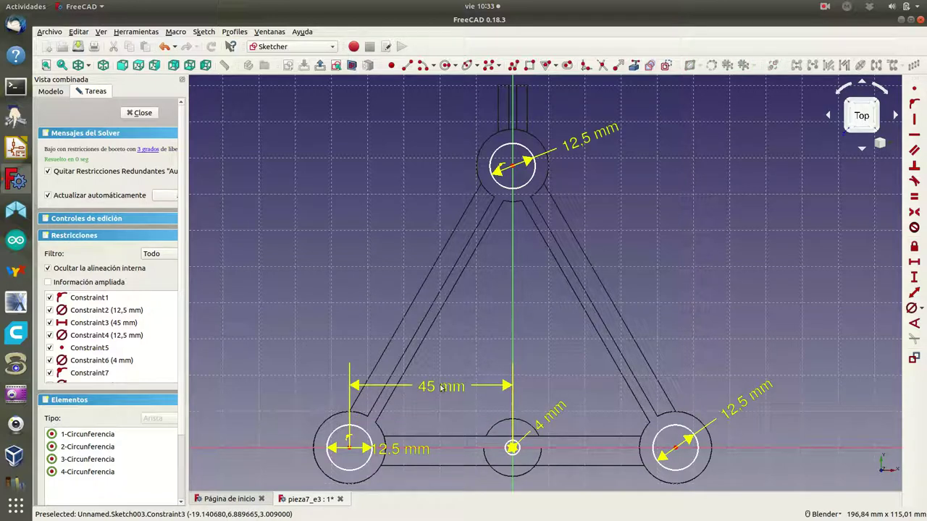
mouse_move(397, 450)
mouse_down()
mouse_move(288, 403)
mouse_move(297, 397)
mouse_up()
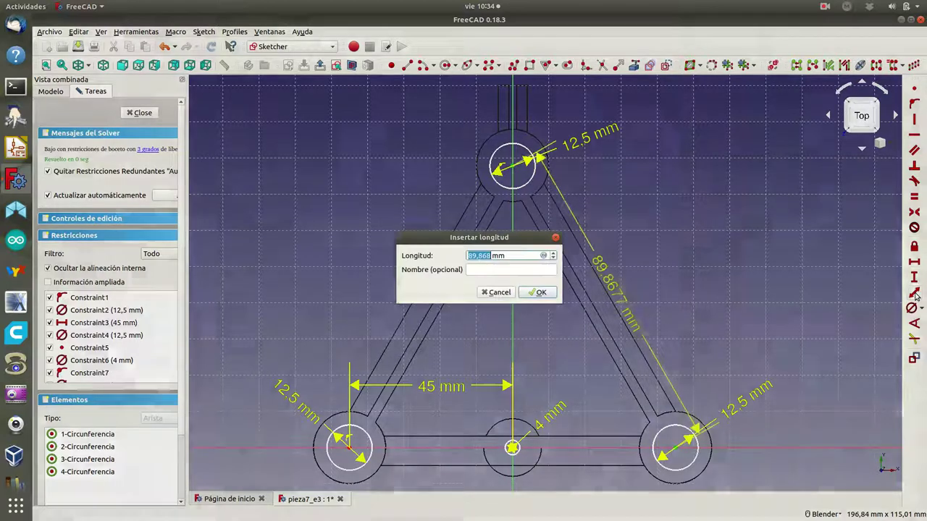
Constrain the top and bottom-right circle centres 90 mm apart, tidy the dimension labels, and close the sketch
click(913, 293)
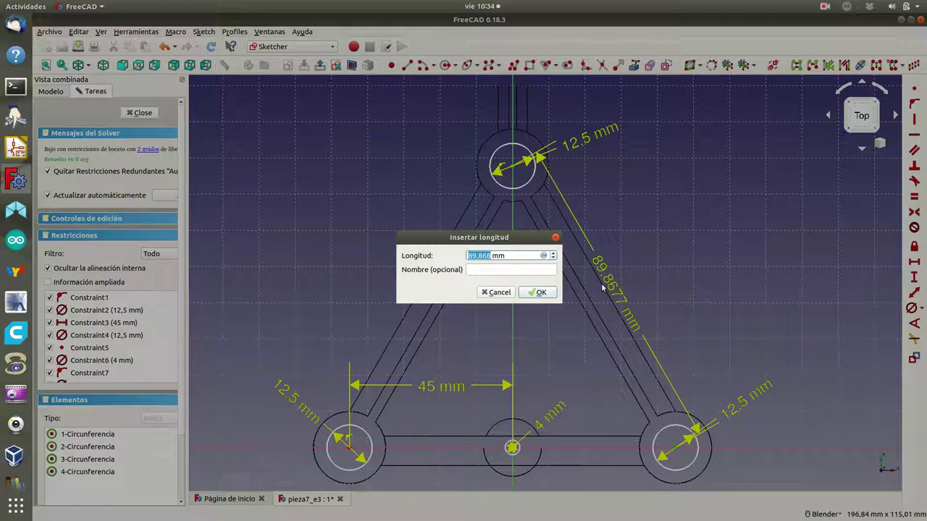
text(90)
click(540, 292)
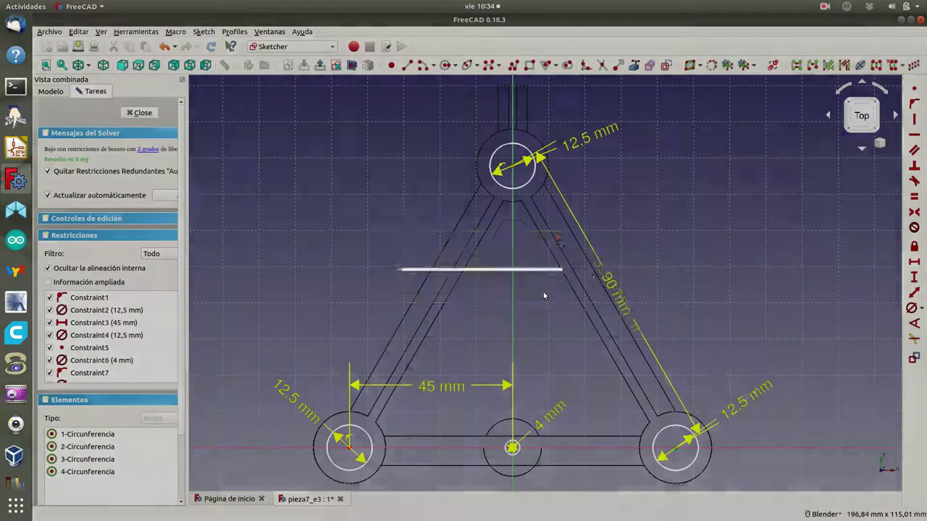
mouse_move(638, 278)
mouse_down()
mouse_move(730, 222)
mouse_move(647, 284)
mouse_up()
drag(735, 408, 738, 435)
drag(592, 135, 568, 110)
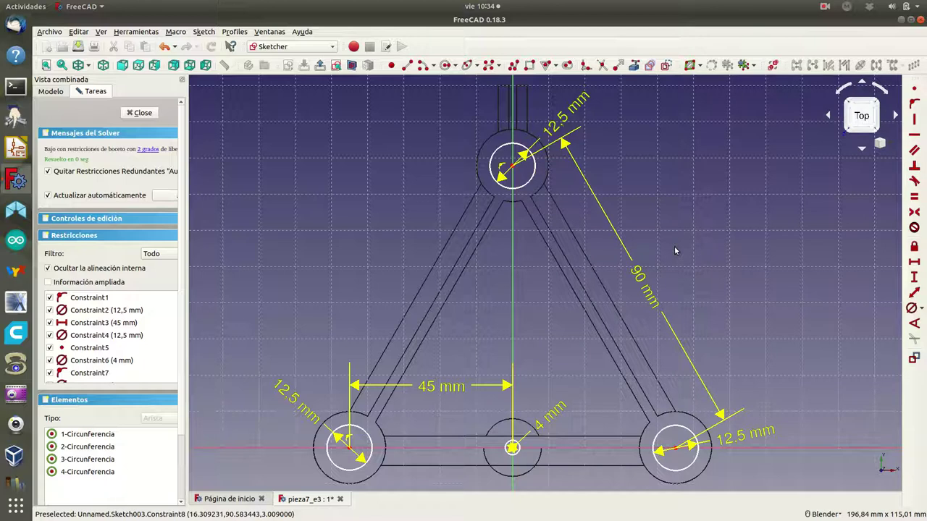
click(141, 114)
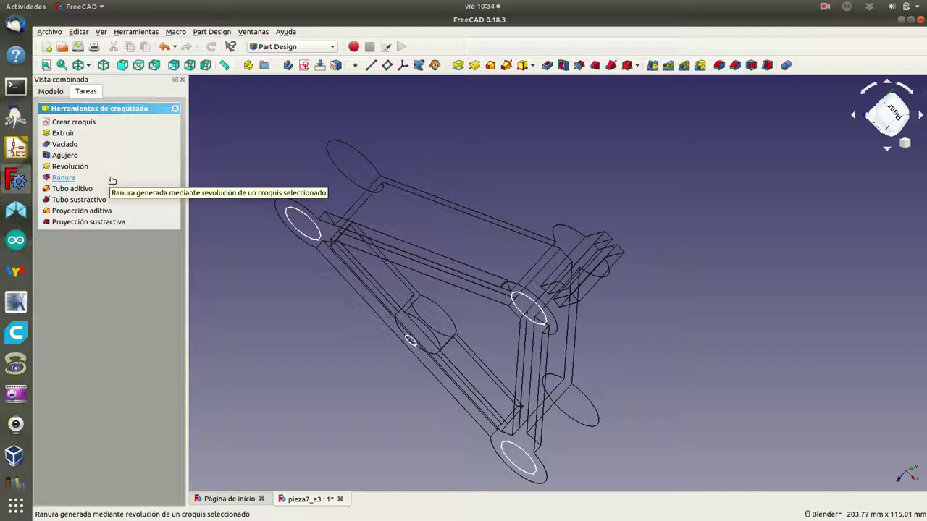
Reopen Sketch003 and change the bottom-right and left circle diameters from 12,5 mm to 8 mm
click(55, 93)
double_click(103, 203)
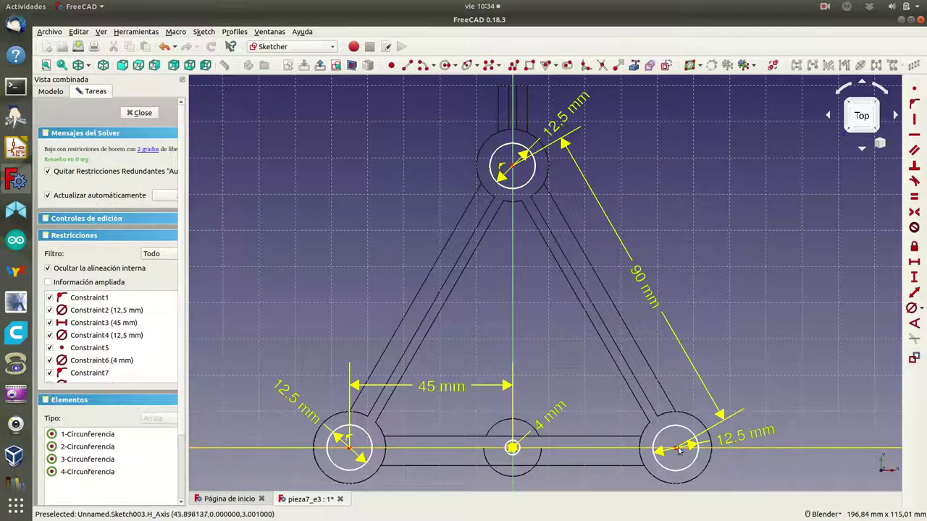
click(736, 440)
double_click(735, 440)
text(8)
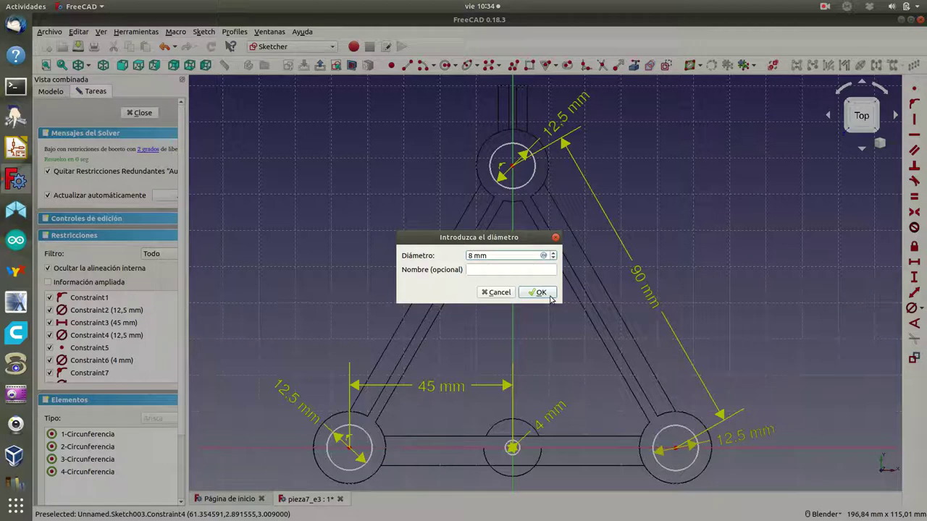
click(554, 296)
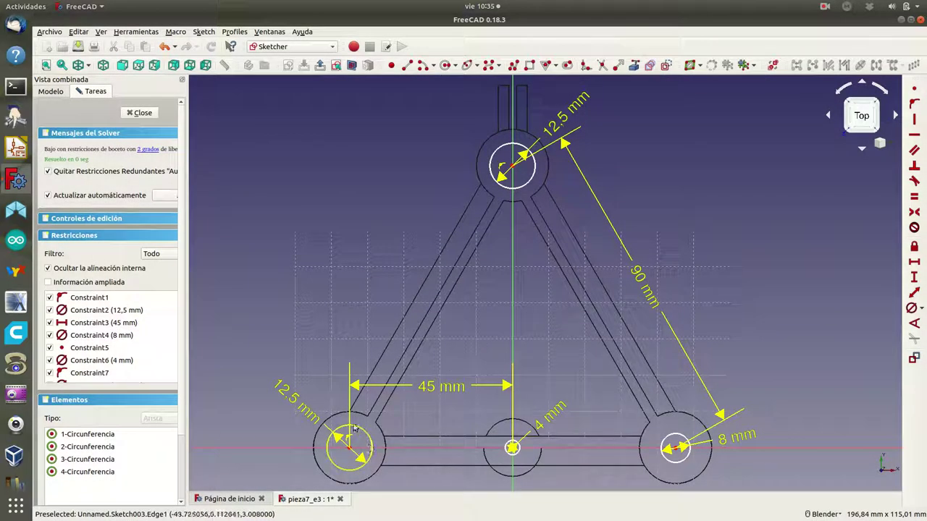
double_click(287, 394)
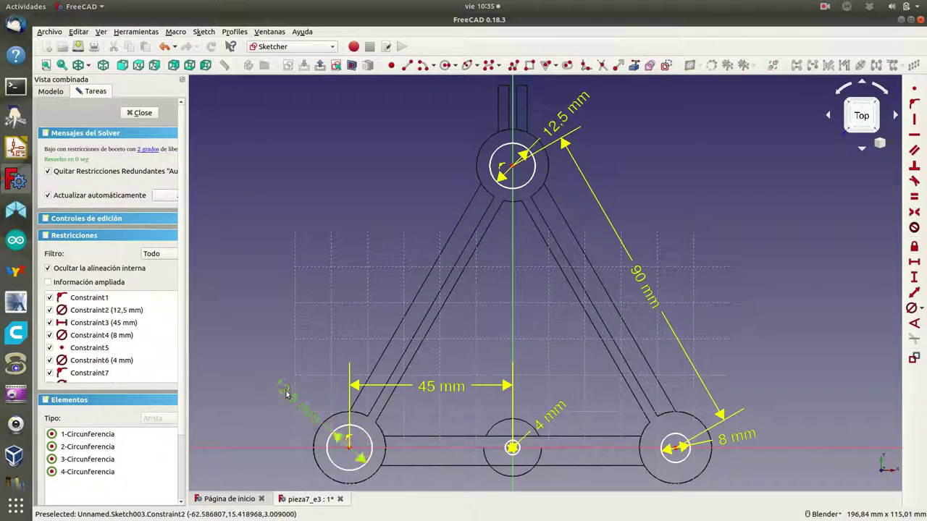
text(8)
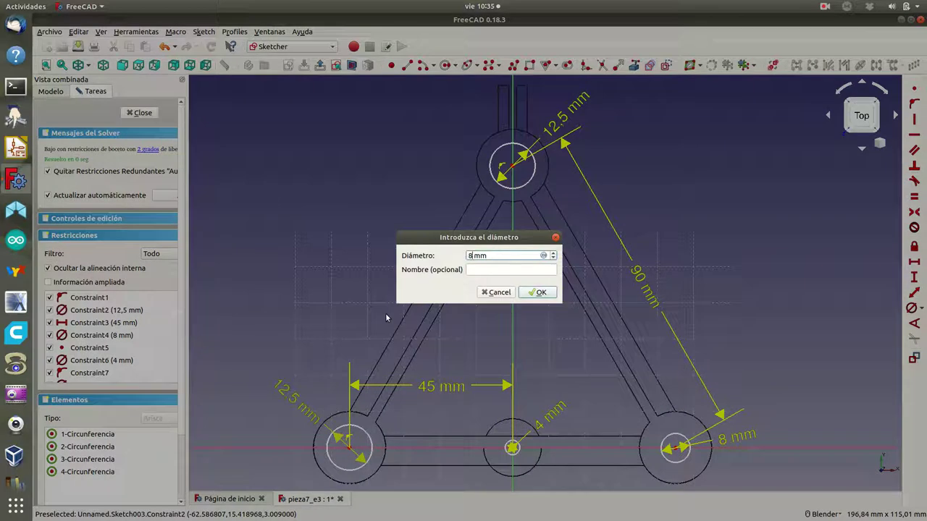
click(552, 290)
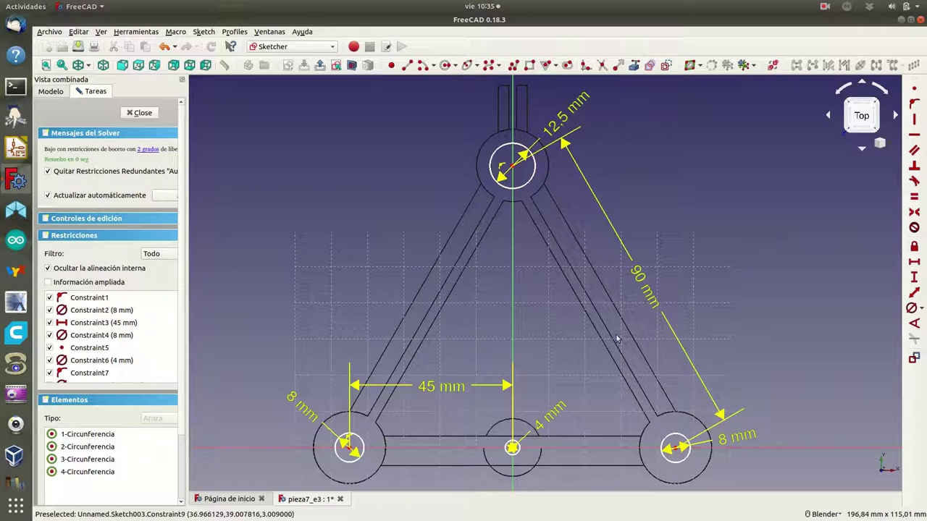
Close the sketch and pocket its circles Through all into the bracket
click(139, 113)
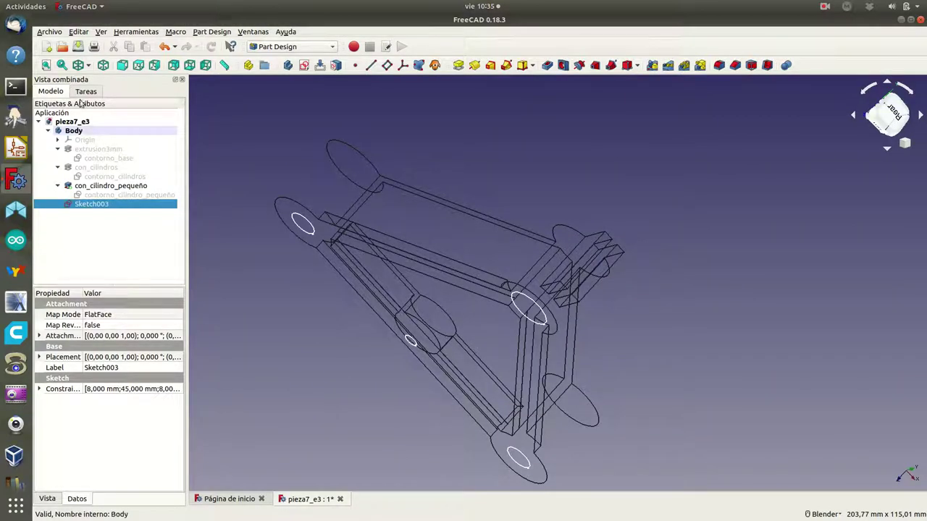
click(85, 91)
click(65, 145)
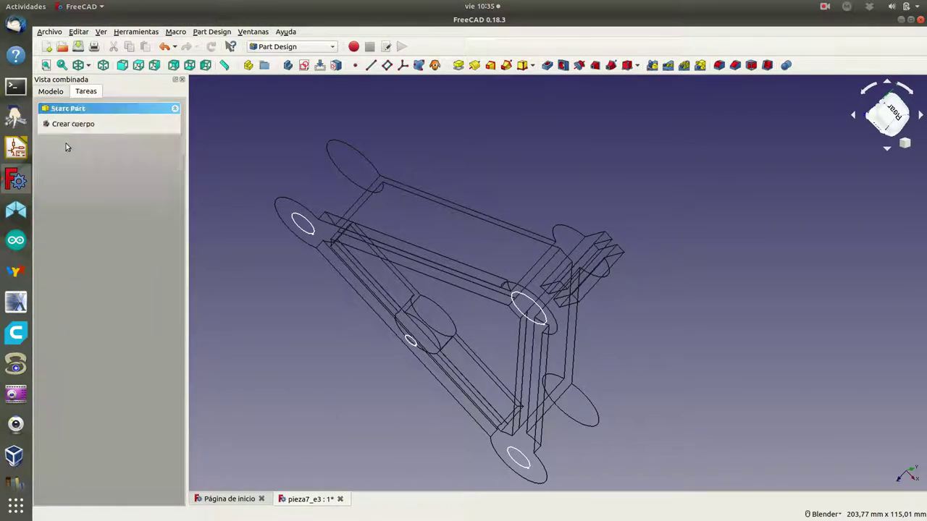
click(168, 151)
click(153, 163)
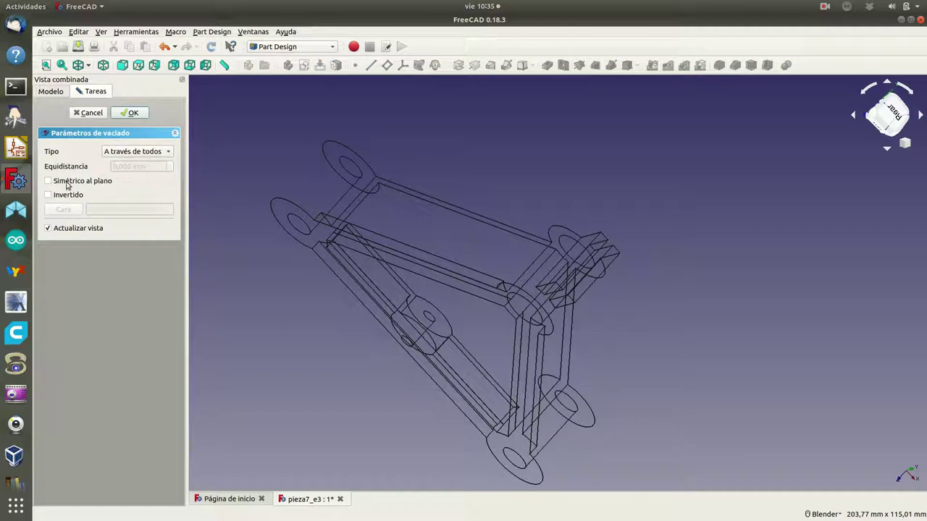
click(128, 113)
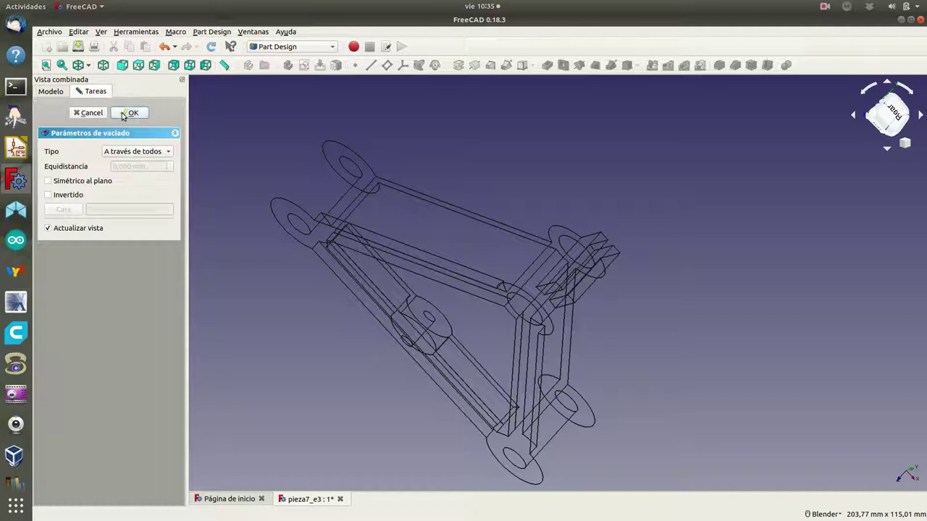
Switch the draw style to As is so the bracket shows shaded, and orbit toward its underside
click(88, 65)
click(94, 76)
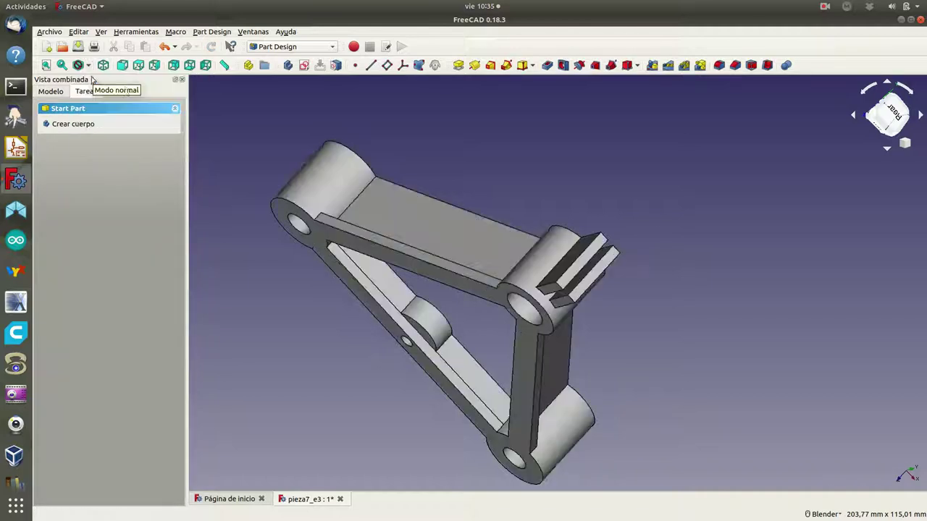
mouse_move(435, 116)
middle_down()
mouse_move(447, 138)
mouse_move(413, 263)
mouse_move(489, 287)
mouse_move(403, 283)
mouse_move(366, 227)
mouse_move(408, 180)
mouse_move(476, 195)
mouse_move(493, 181)
middle_up()
Zoom and orbit the shaded bracket to inspect the slotted tab from below
scroll(551, 271, up, 3)
mouse_move(550, 271)
middle_down()
mouse_move(569, 278)
mouse_move(428, 268)
mouse_move(413, 246)
mouse_move(452, 261)
mouse_move(488, 244)
mouse_move(428, 242)
mouse_move(403, 189)
mouse_move(341, 162)
mouse_move(275, 151)
mouse_move(240, 176)
mouse_move(300, 200)
middle_up()
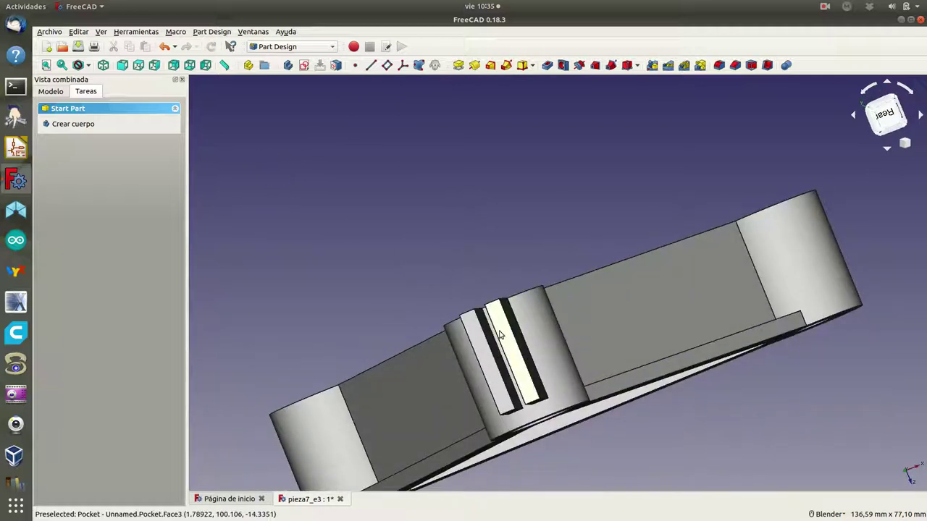